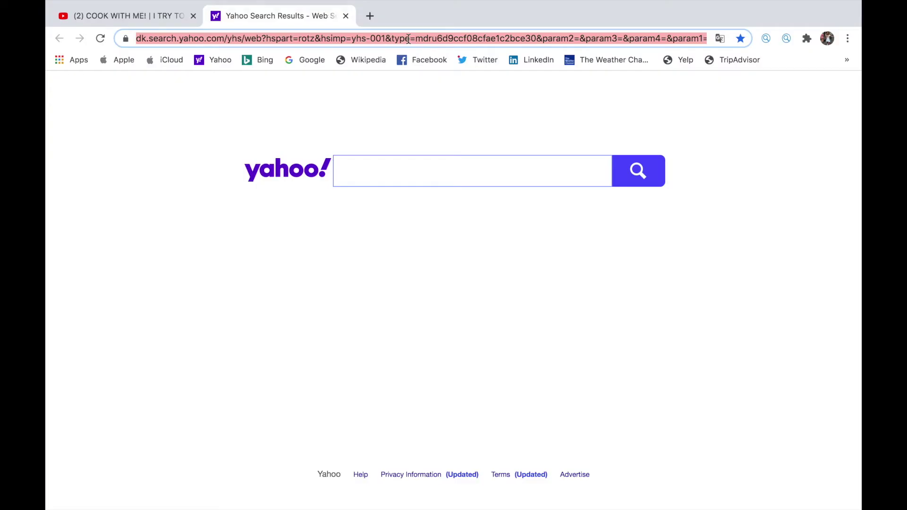
Search Google for 'obs' and open the official obsproject.com site.
{"action": "type", "text": "google.com"}
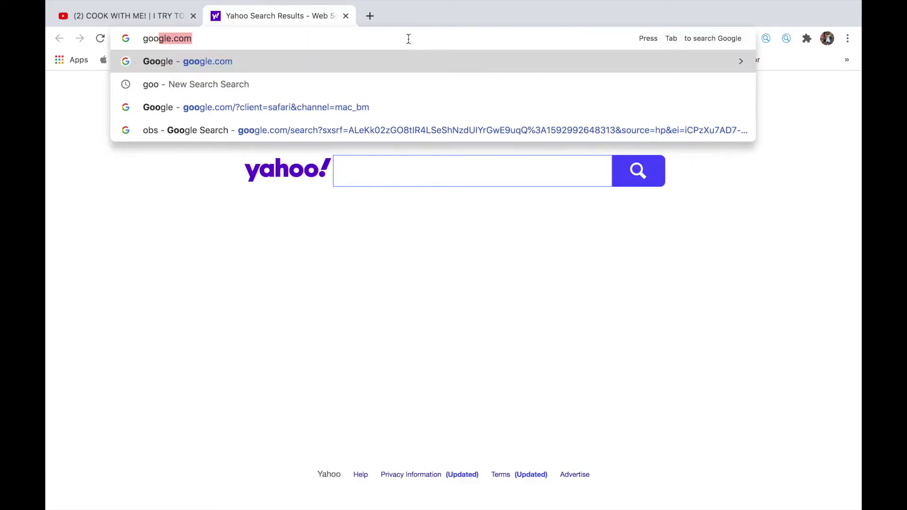
{"action": "key", "text": "Return"}
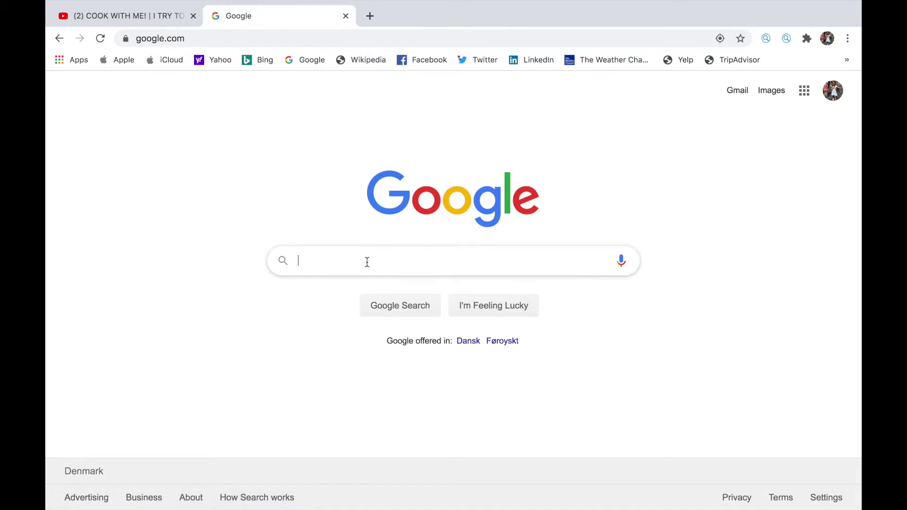
{"action": "left_click", "coordinate": [366, 259]}
{"action": "type", "text": "obs"}
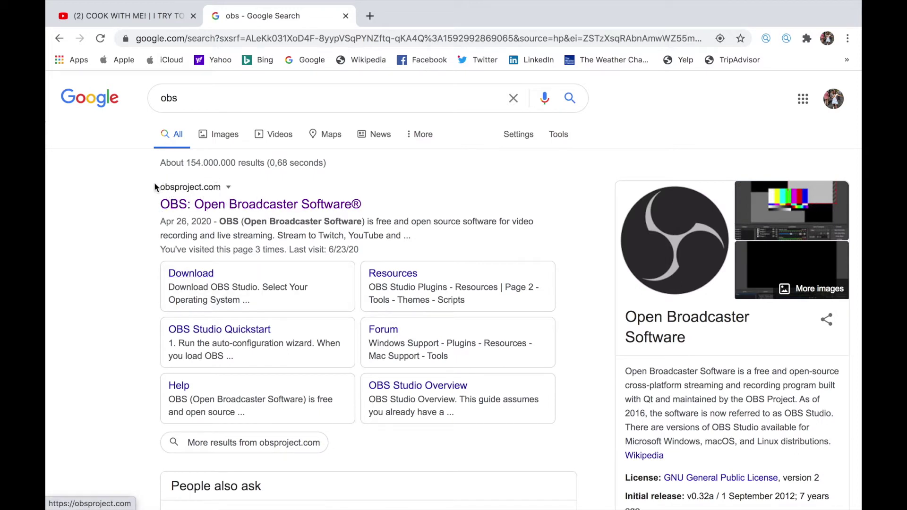
{"action": "left_click", "coordinate": [228, 207]}
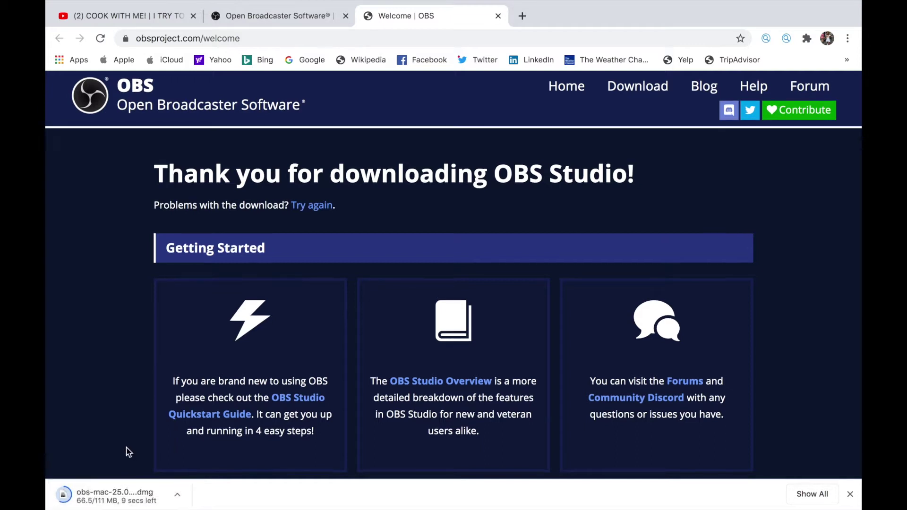
Download the macOS OBS installer and open the obs-mac-25.0.8 disk image.
{"action": "scroll", "coordinate": [125, 451], "scroll_direction": "down", "scroll_amount": 3}
{"action": "scroll", "coordinate": [127, 451], "scroll_direction": "down", "scroll_amount": 10}
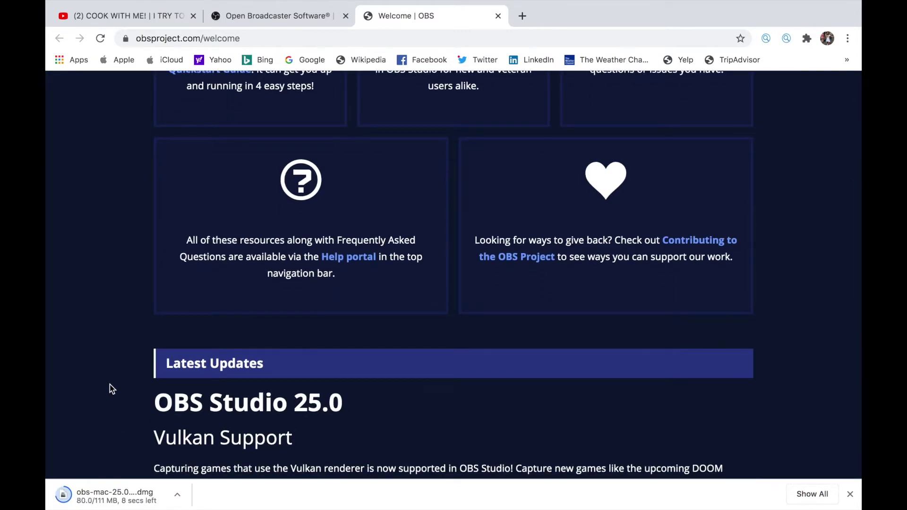
{"action": "scroll", "coordinate": [111, 385], "scroll_direction": "up", "scroll_amount": 3}
{"action": "scroll", "coordinate": [111, 384], "scroll_direction": "up", "scroll_amount": 3}
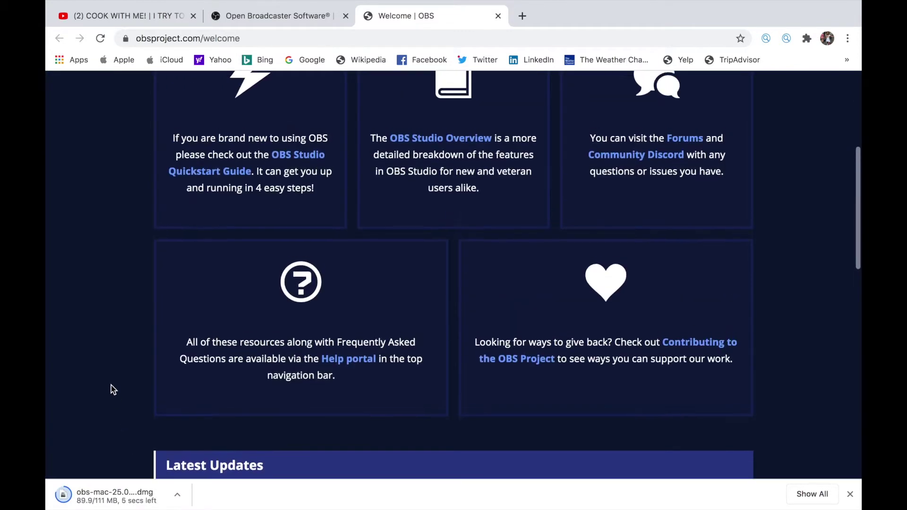
{"action": "scroll", "coordinate": [111, 384], "scroll_direction": "up", "scroll_amount": 4}
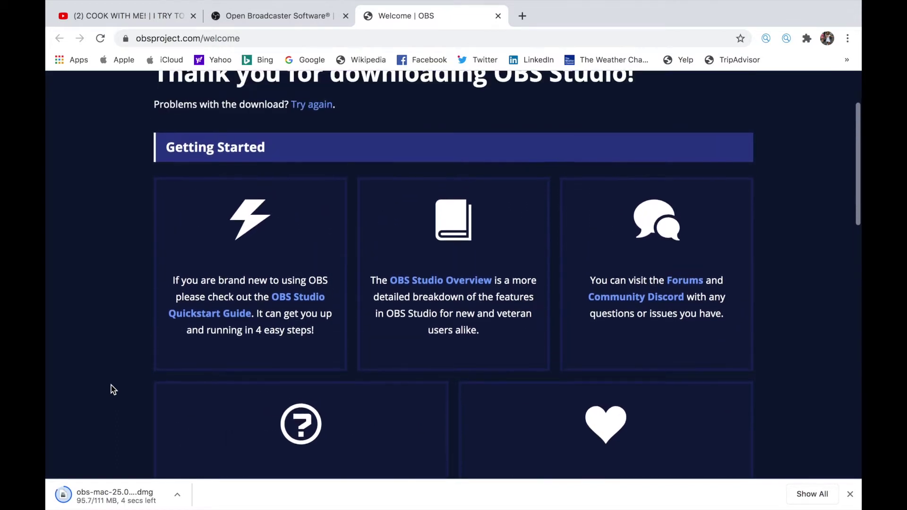
{"action": "scroll", "coordinate": [111, 385], "scroll_direction": "up", "scroll_amount": 1}
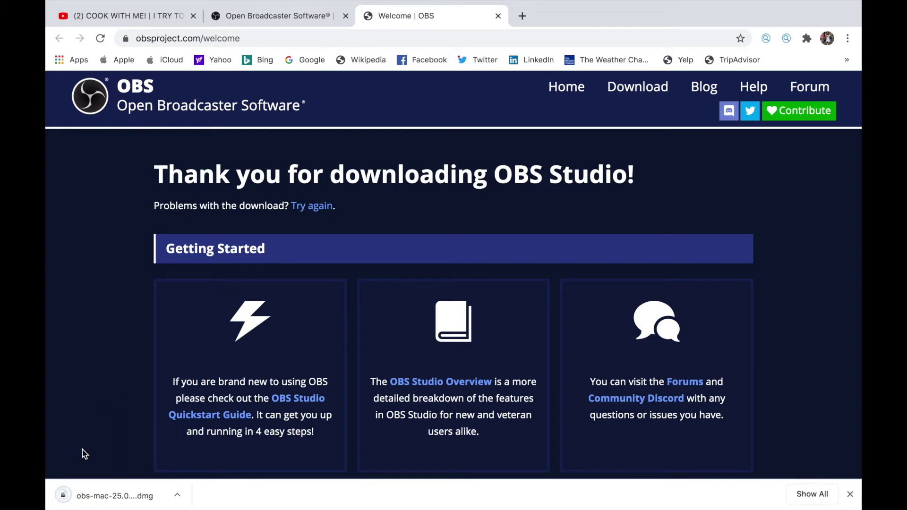
{"action": "left_click", "coordinate": [88, 497]}
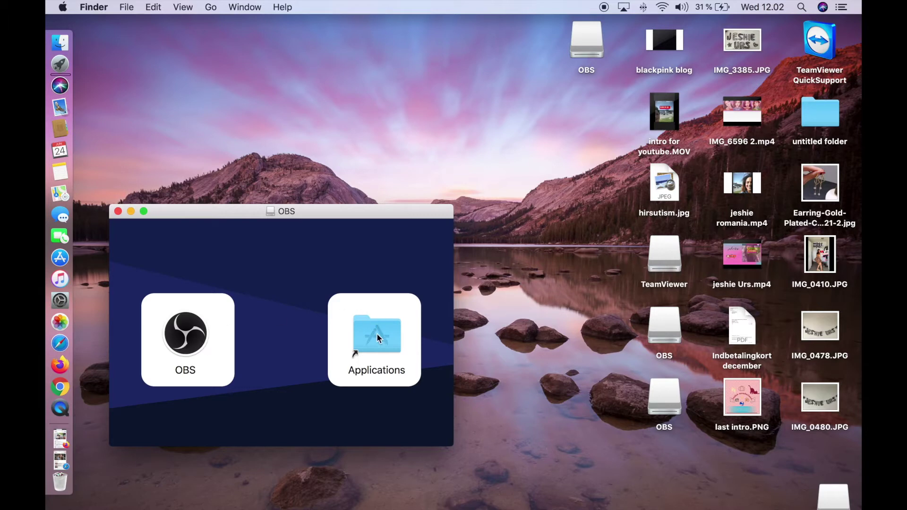
Drag the OBS app onto the Applications folder, copying all 284.3 MB.
{"action": "left_click_drag", "start_coordinate": [184, 340], "coordinate": [372, 333]}
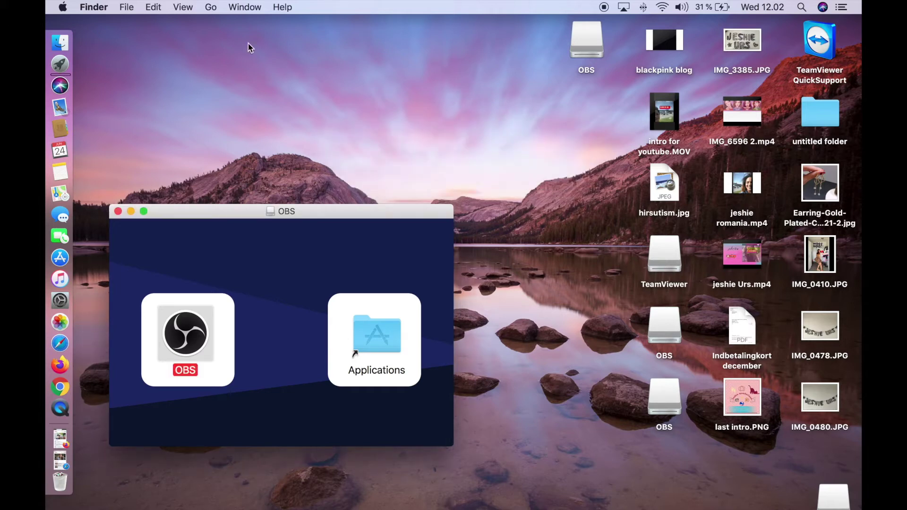
Launch OBS from Launchpad's second page, minimize the disk window, and confirm Open at the warning.
{"action": "left_click", "coordinate": [62, 63]}
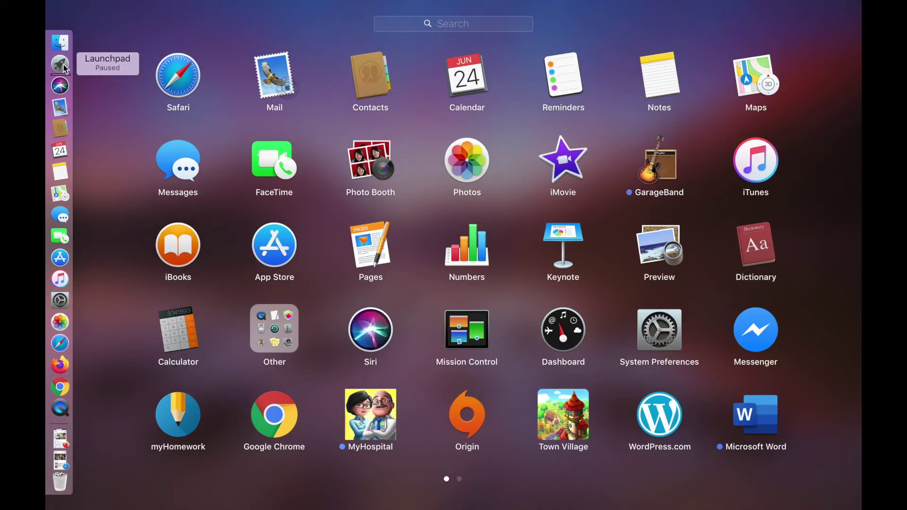
{"action": "scroll", "coordinate": [536, 230], "scroll_direction": "right", "scroll_amount": 3}
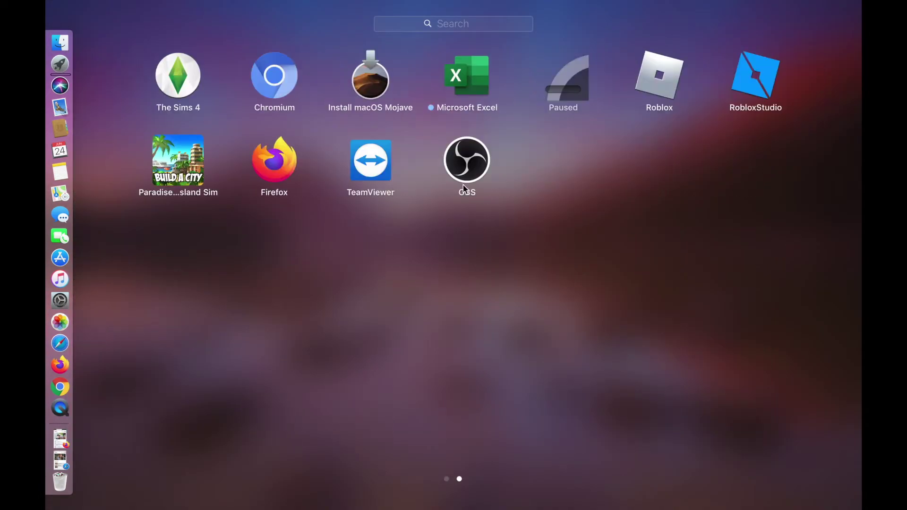
{"action": "left_click", "coordinate": [460, 165]}
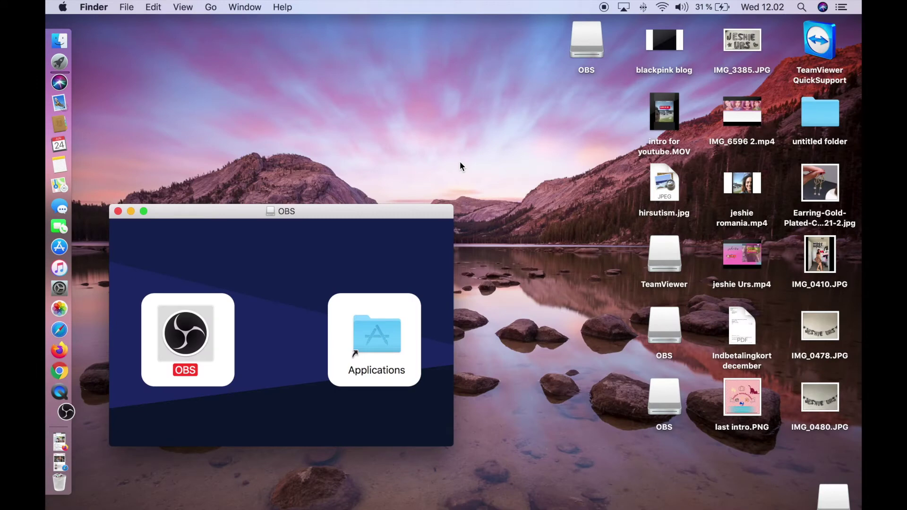
{"action": "left_click", "coordinate": [131, 212]}
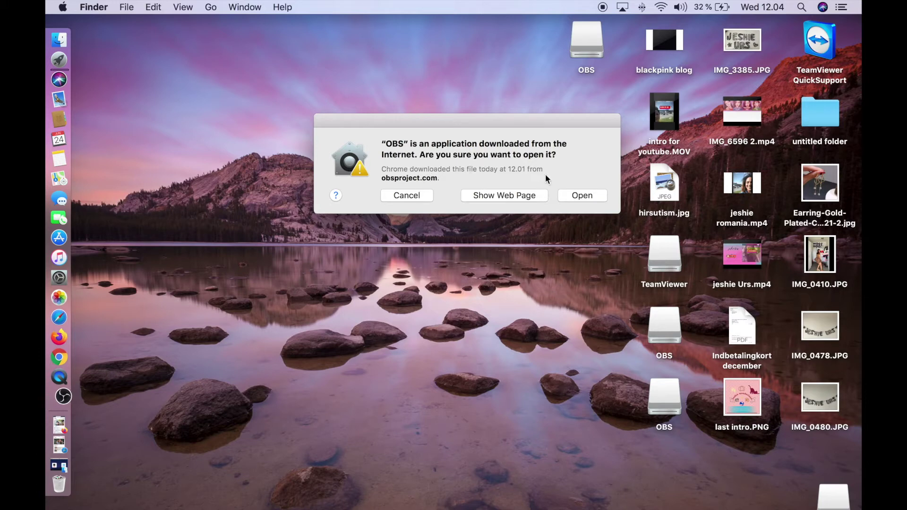
{"action": "left_click", "coordinate": [582, 196]}
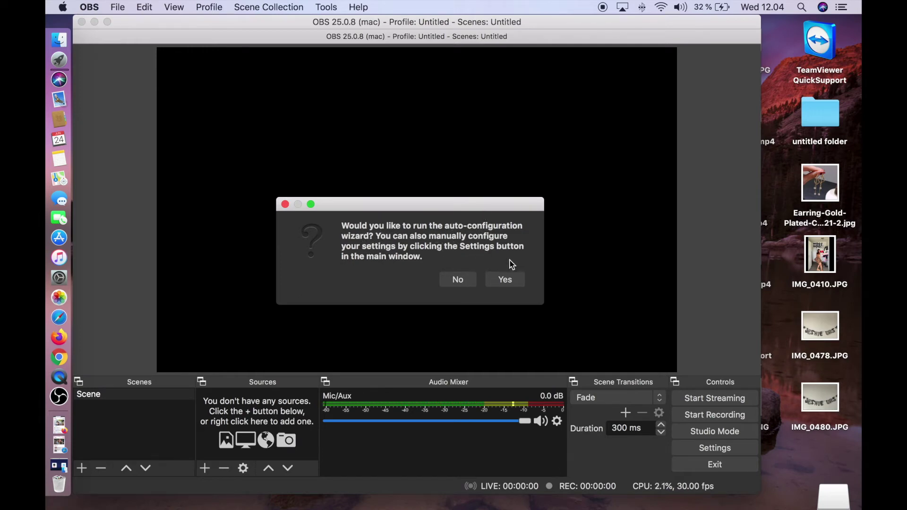
Accept the wizard for streaming, keep 1280x800 resolution and 30 FPS, then cancel at stream info.
{"action": "left_click", "coordinate": [507, 280]}
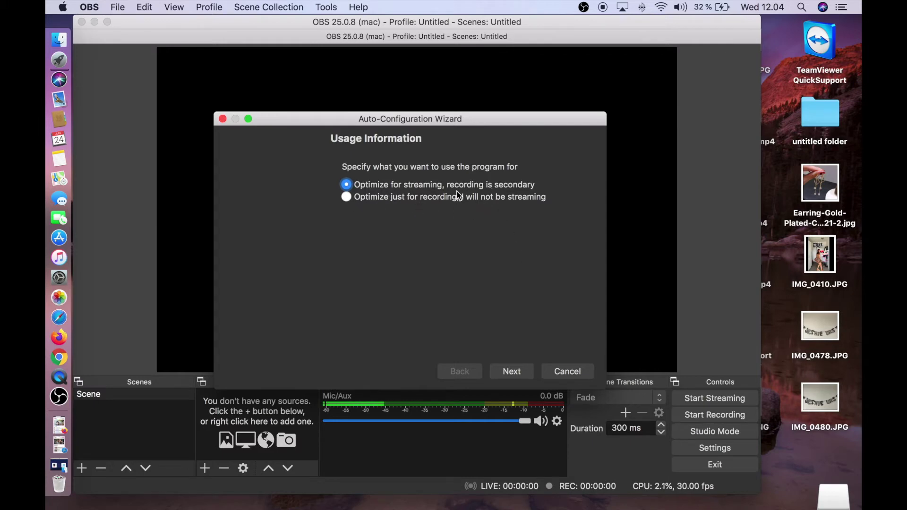
{"action": "left_click", "coordinate": [517, 372]}
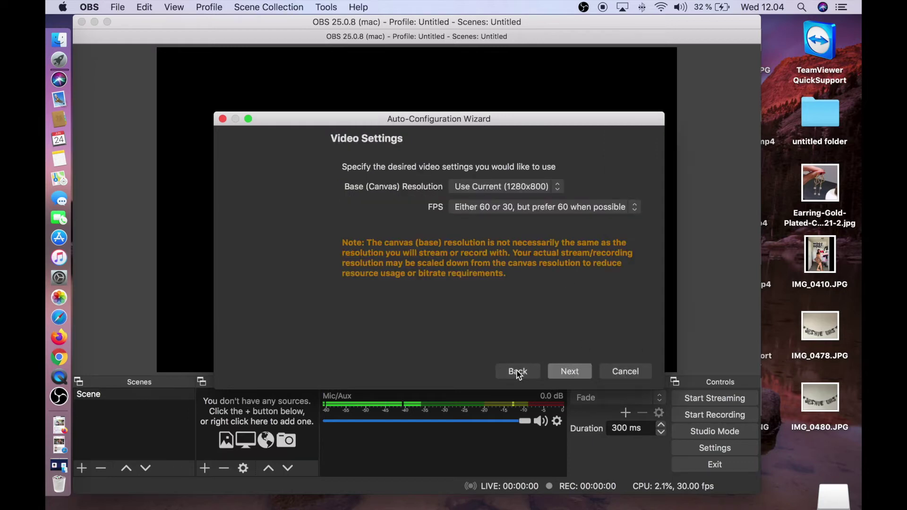
{"action": "left_click", "coordinate": [555, 189]}
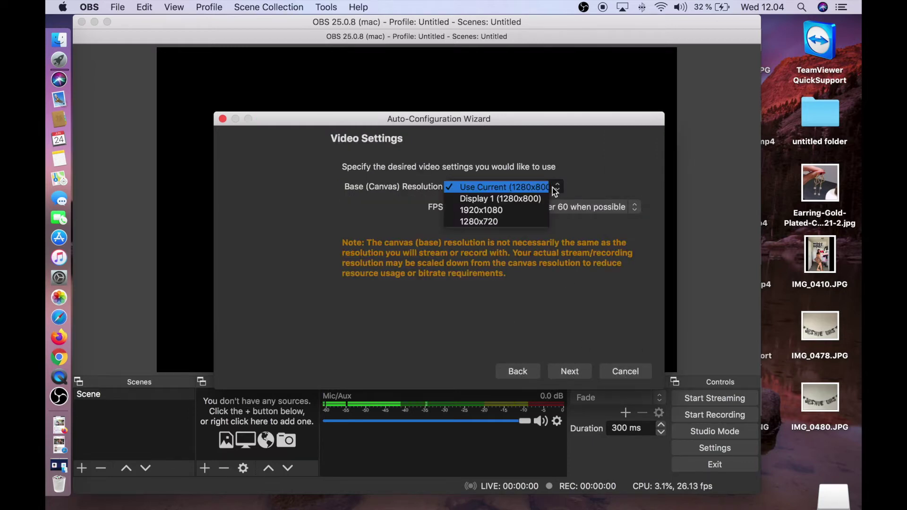
{"action": "left_click", "coordinate": [513, 209]}
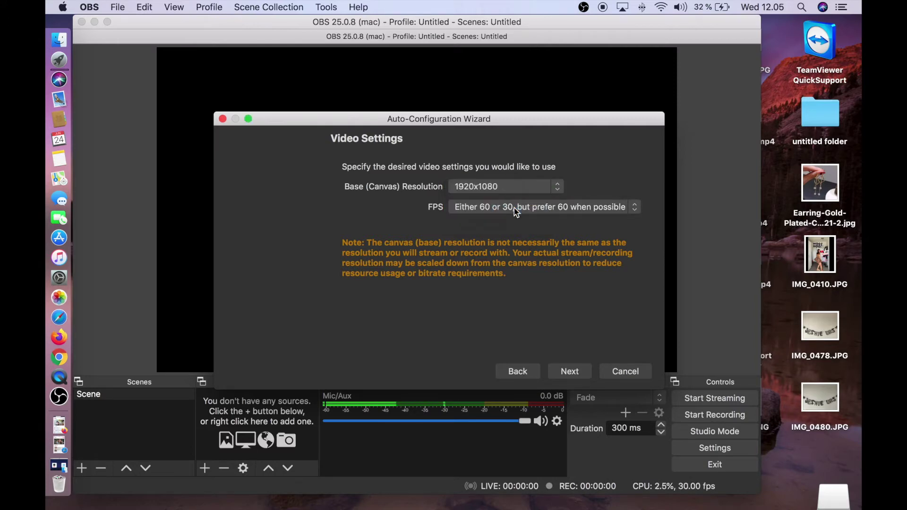
{"action": "left_click", "coordinate": [512, 186]}
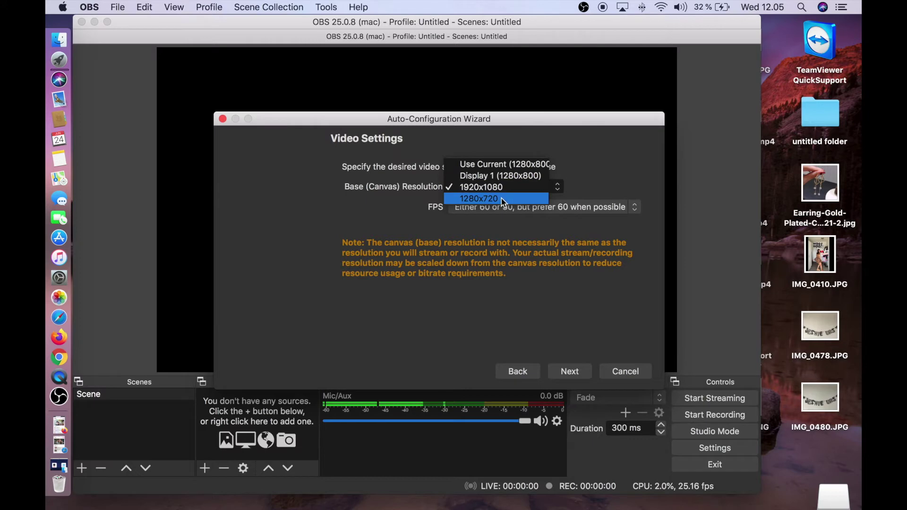
{"action": "left_click", "coordinate": [512, 167]}
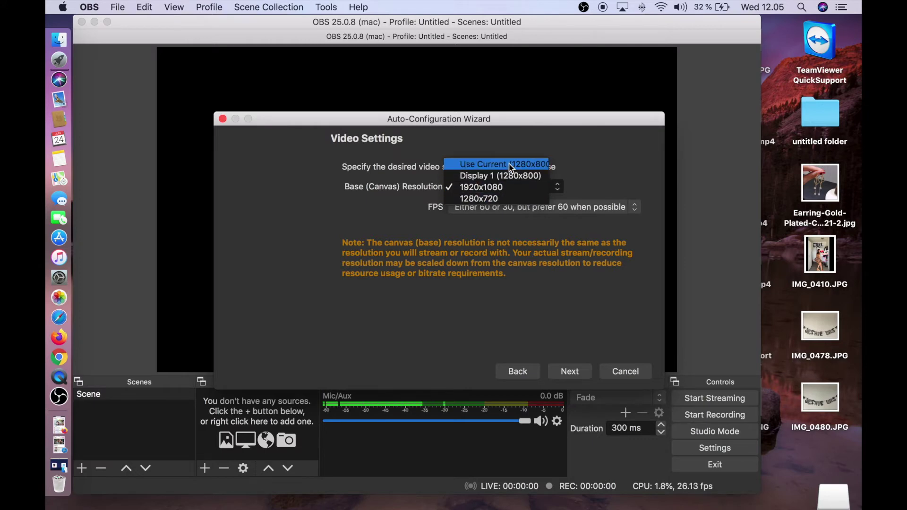
{"action": "left_click", "coordinate": [528, 211]}
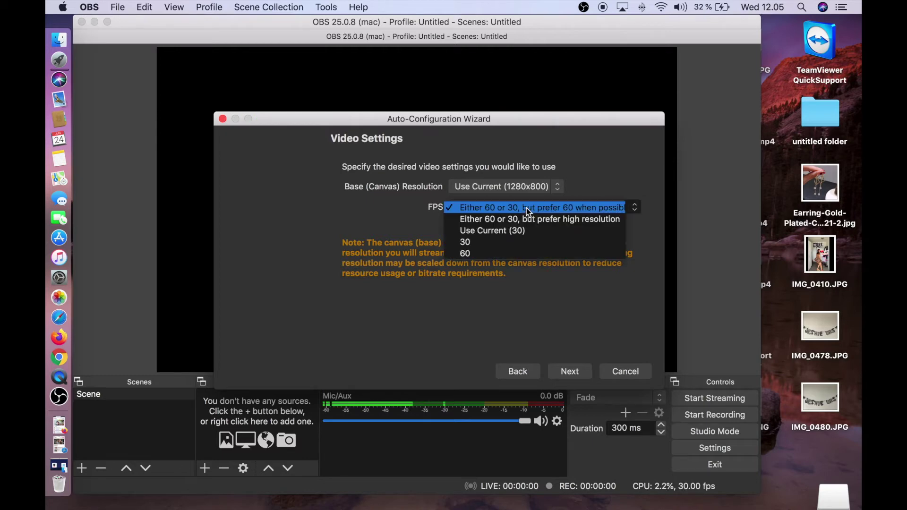
{"action": "left_click", "coordinate": [514, 234]}
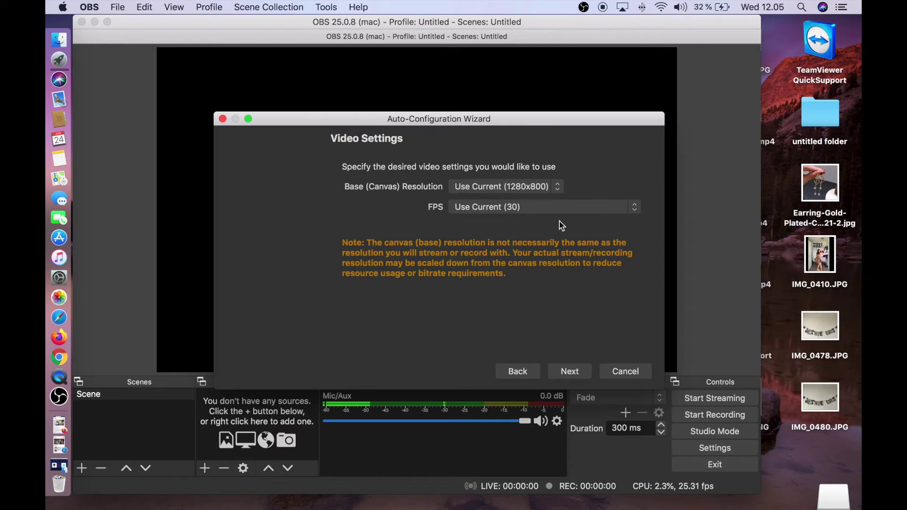
{"action": "left_click", "coordinate": [572, 375]}
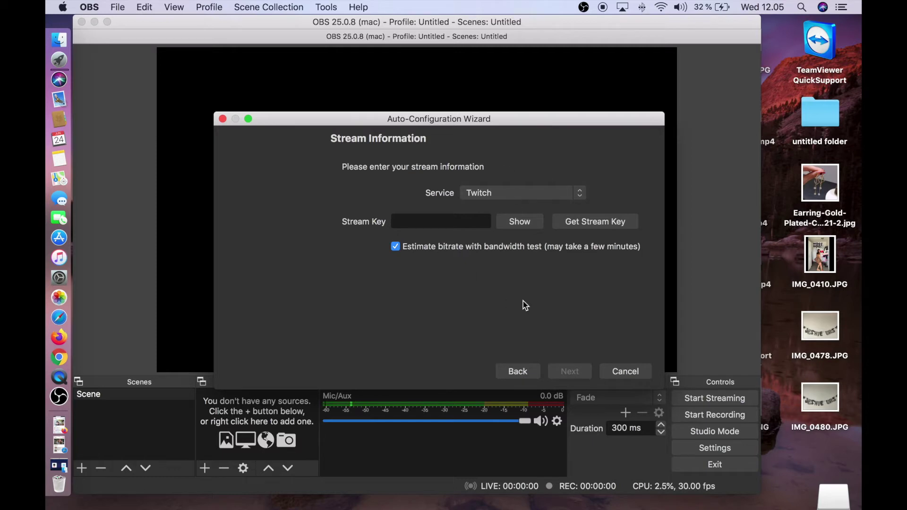
{"action": "left_click", "coordinate": [618, 379]}
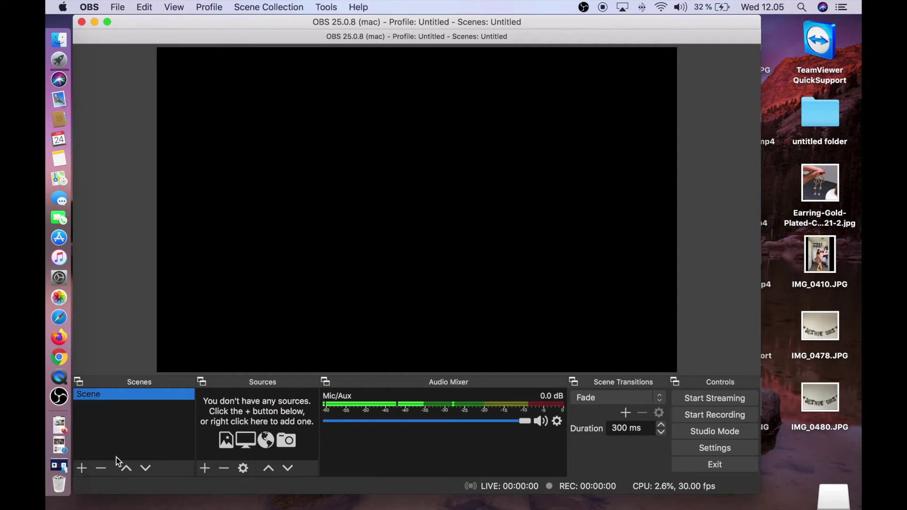
Add a new scene named 'testing 1'.
{"action": "left_click", "coordinate": [82, 468]}
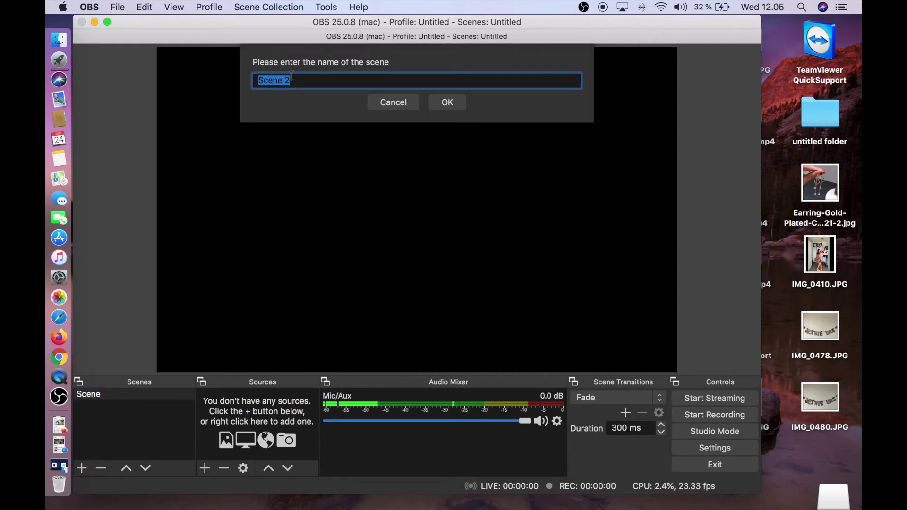
{"action": "key", "text": "BackSpace"}
{"action": "type", "text": "r"}
{"action": "key", "text": "BackSpace"}
{"action": "type", "text": "tes"}
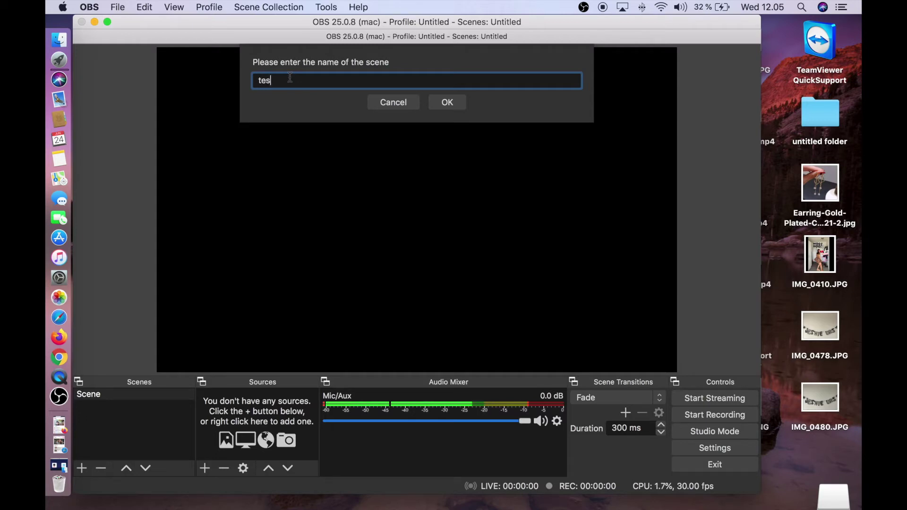
{"action": "type", "text": "ting 1"}
{"action": "left_click", "coordinate": [446, 103]}
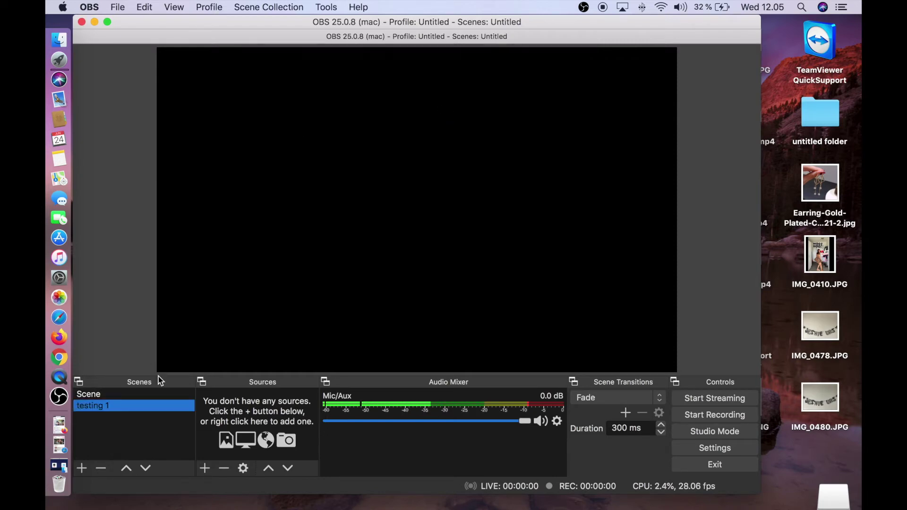
Start a new Media Source and name it 'teating 1'.
{"action": "left_click", "coordinate": [204, 468]}
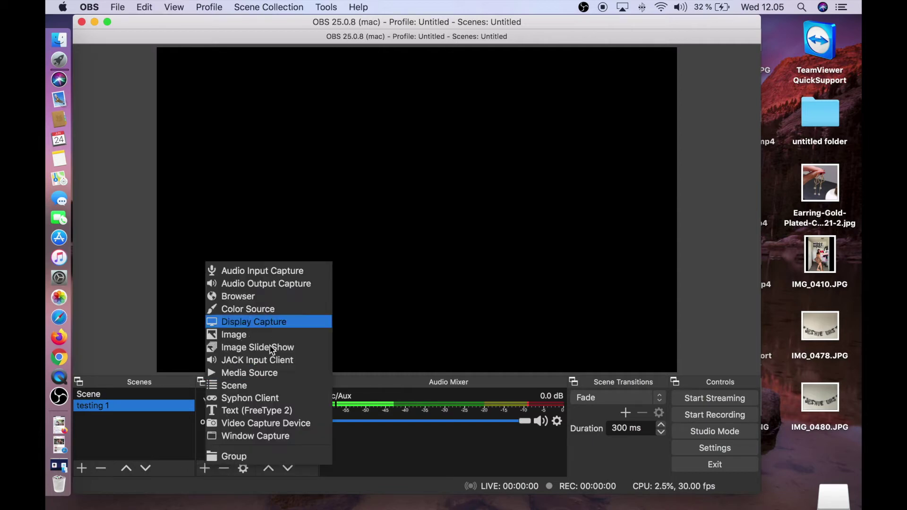
{"action": "left_click", "coordinate": [245, 376]}
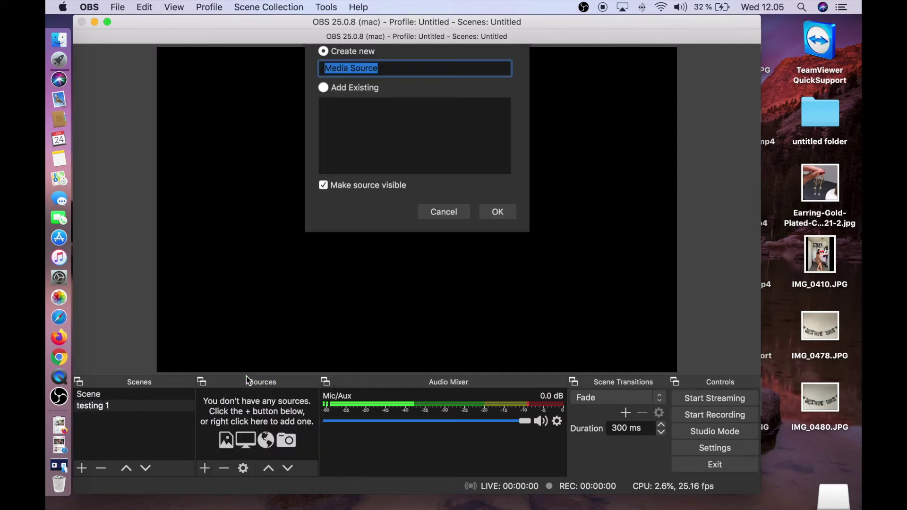
{"action": "left_click", "coordinate": [401, 81]}
{"action": "key", "text": "BackSpace"}
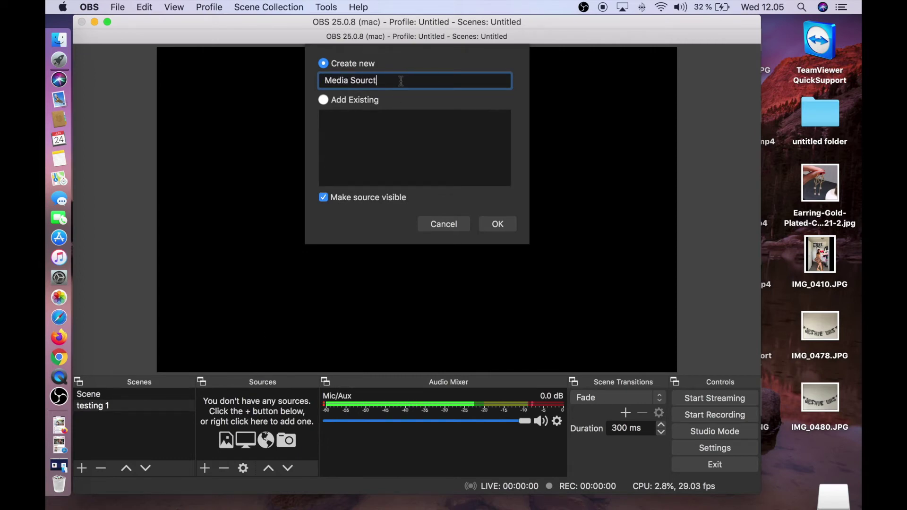
{"action": "type", "text": "testing 1"}
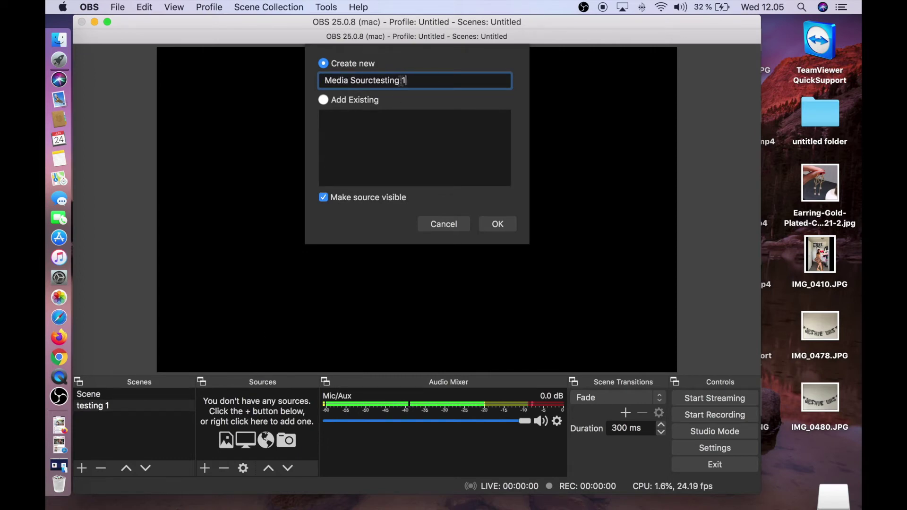
{"action": "left_click_drag", "start_coordinate": [419, 79], "coordinate": [317, 85]}
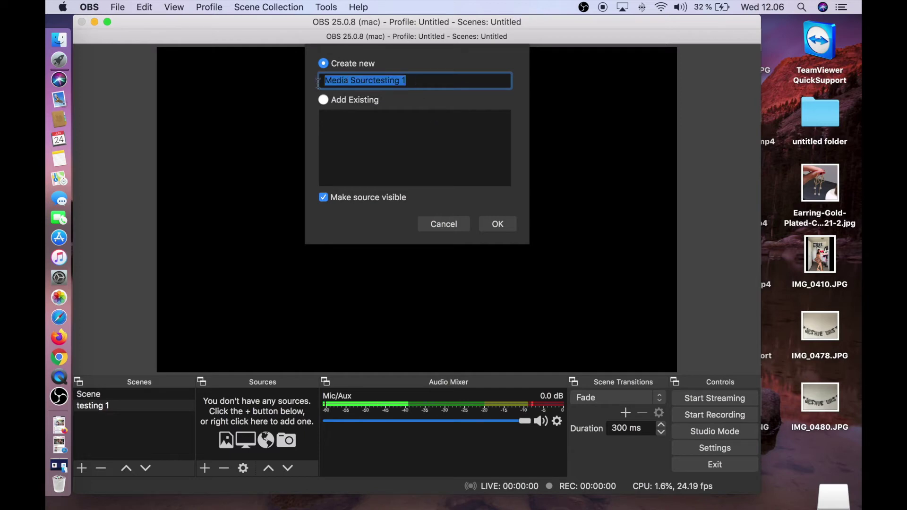
{"action": "type", "text": "te"}
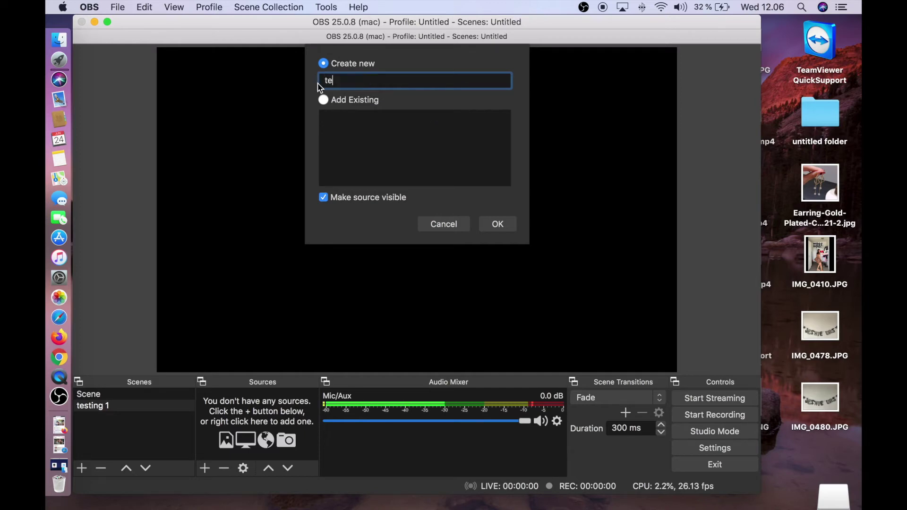
{"action": "type", "text": "ating 1"}
Create 'teating 1' with Downloads/Cane - 31180.mp4 as its file, enable Loop, and apply.
{"action": "left_click", "coordinate": [502, 224]}
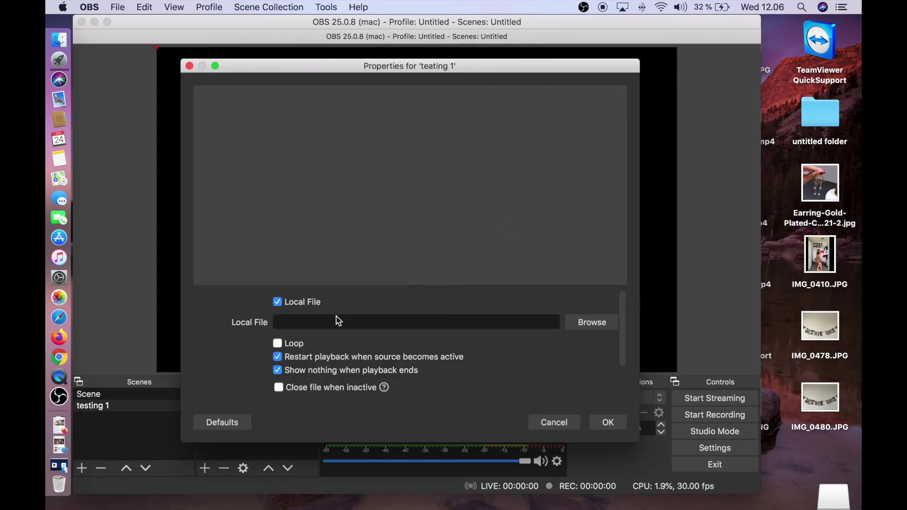
{"action": "left_click", "coordinate": [599, 327]}
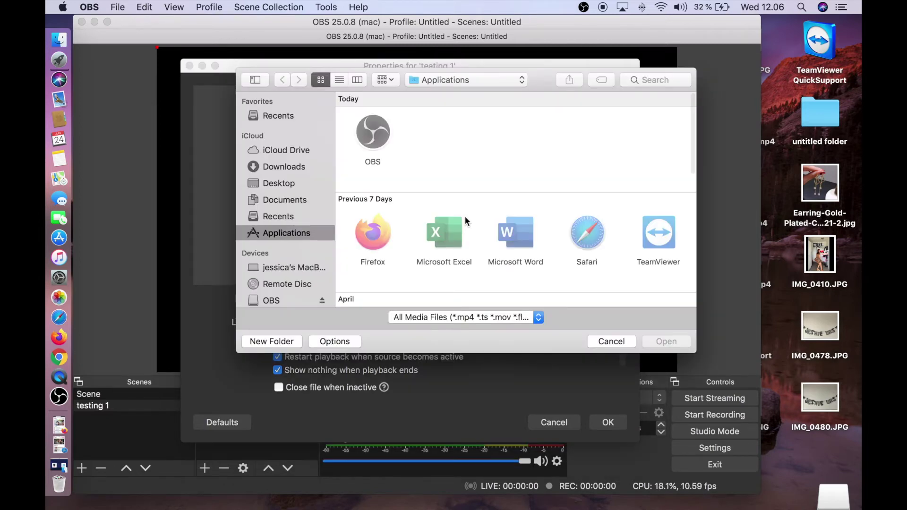
{"action": "left_click", "coordinate": [280, 168]}
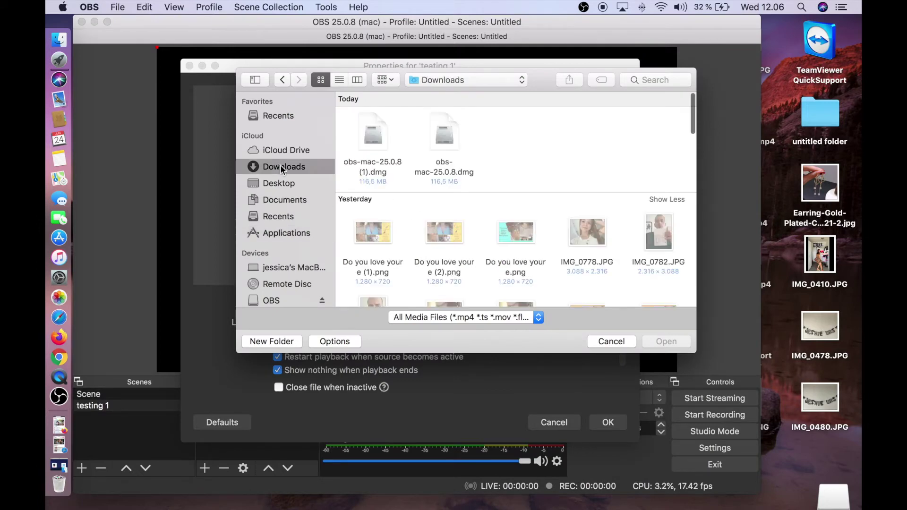
{"action": "scroll", "coordinate": [492, 220], "scroll_direction": "down", "scroll_amount": 2}
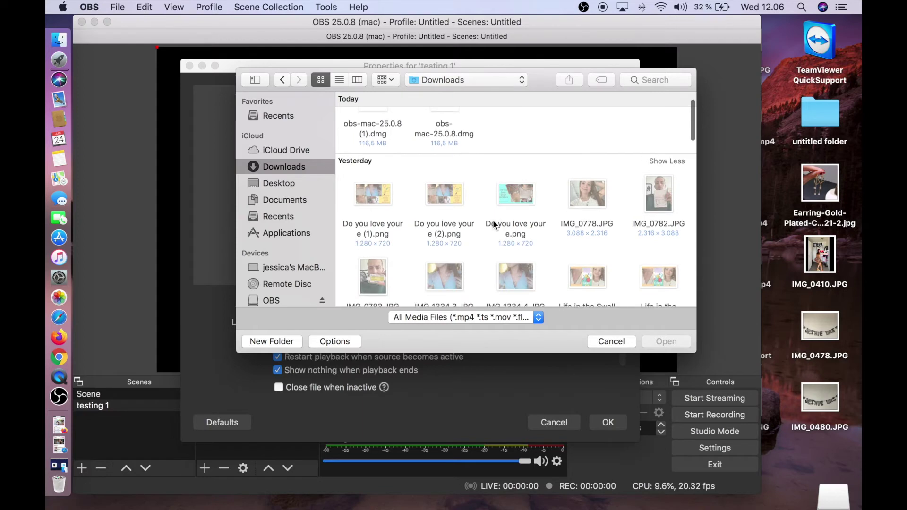
{"action": "scroll", "coordinate": [492, 220], "scroll_direction": "down", "scroll_amount": 1}
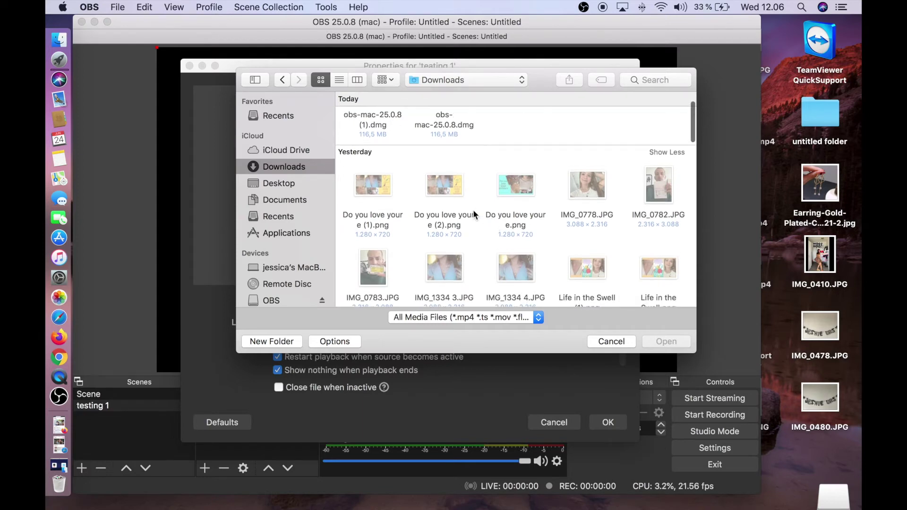
{"action": "scroll", "coordinate": [475, 239], "scroll_direction": "down", "scroll_amount": 5}
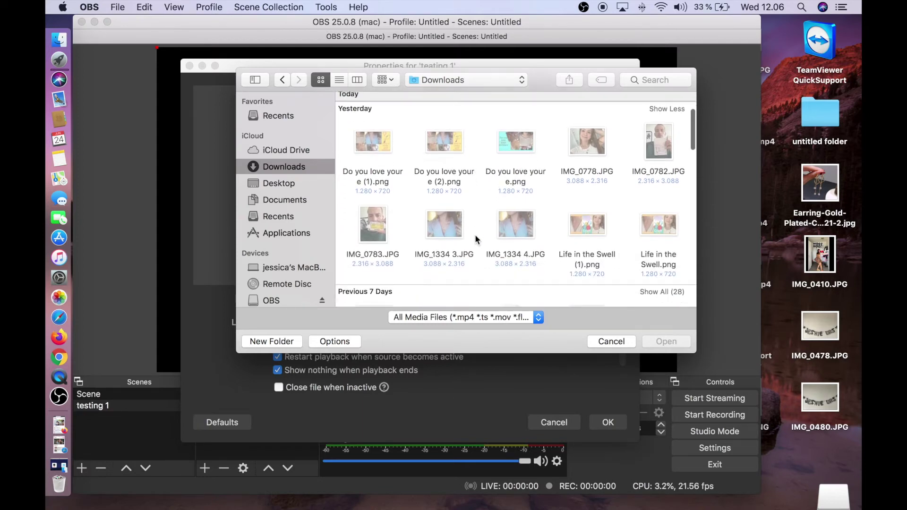
{"action": "scroll", "coordinate": [475, 238], "scroll_direction": "down", "scroll_amount": 5}
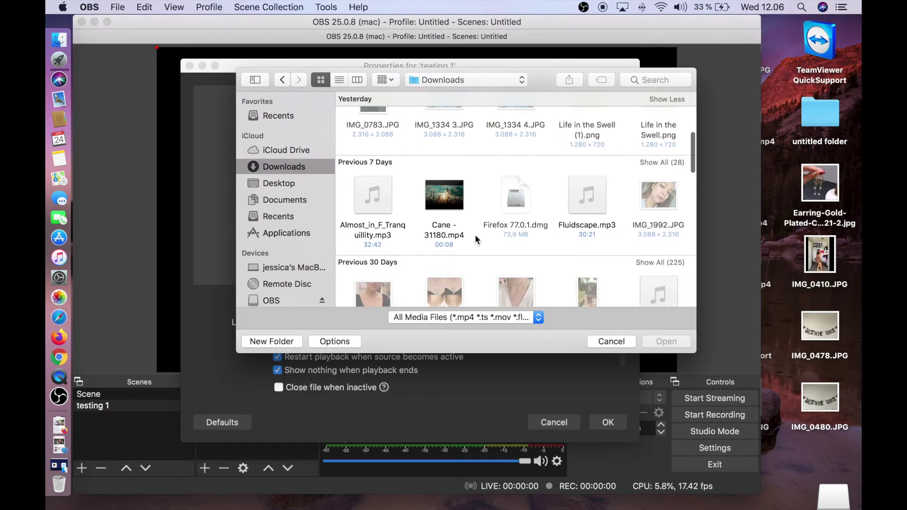
{"action": "scroll", "coordinate": [475, 234], "scroll_direction": "up", "scroll_amount": 1}
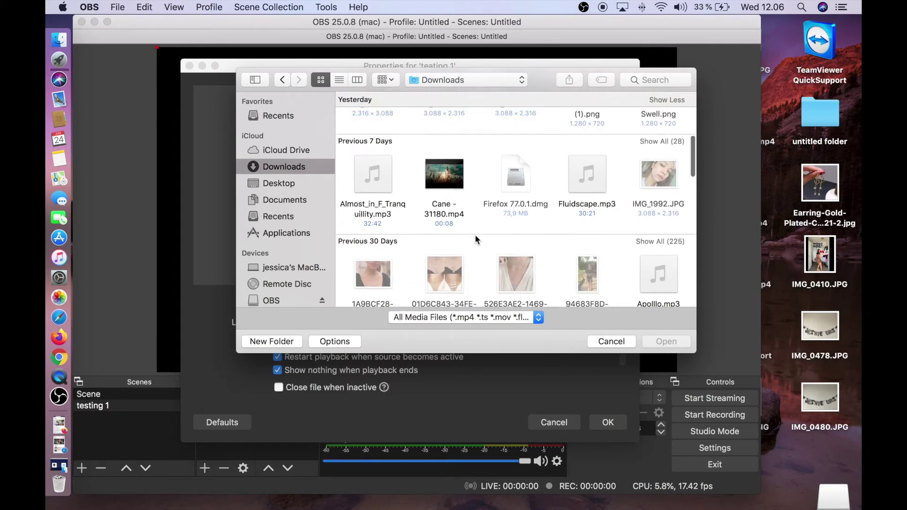
{"action": "left_click", "coordinate": [438, 178]}
{"action": "left_click", "coordinate": [665, 340]}
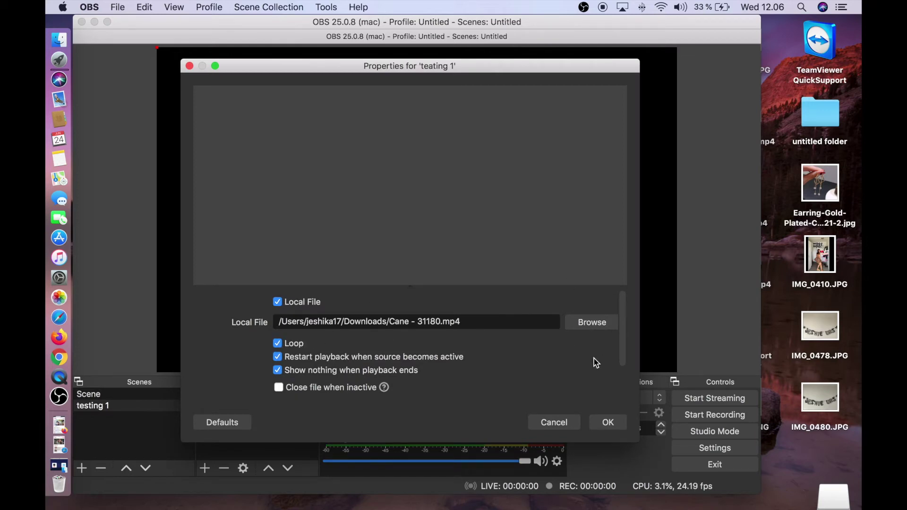
{"action": "scroll", "coordinate": [533, 373], "scroll_direction": "down", "scroll_amount": 3}
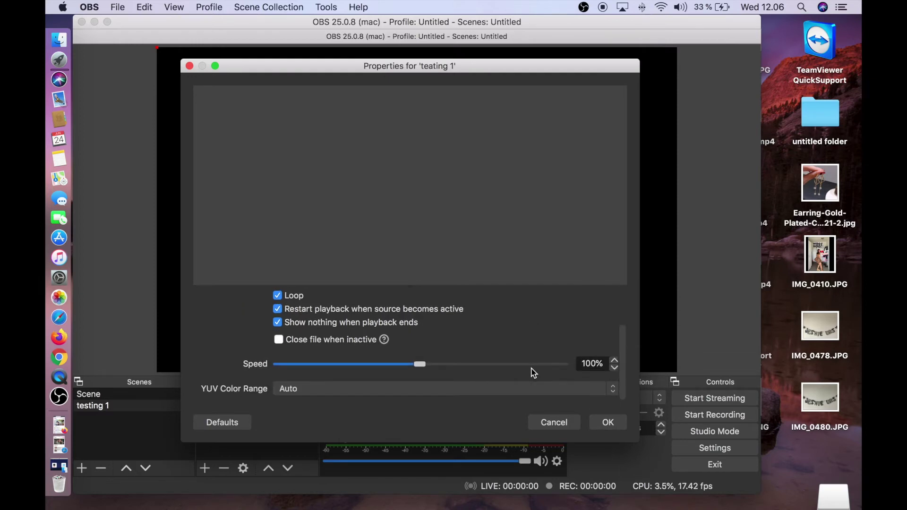
{"action": "left_click", "coordinate": [609, 423]}
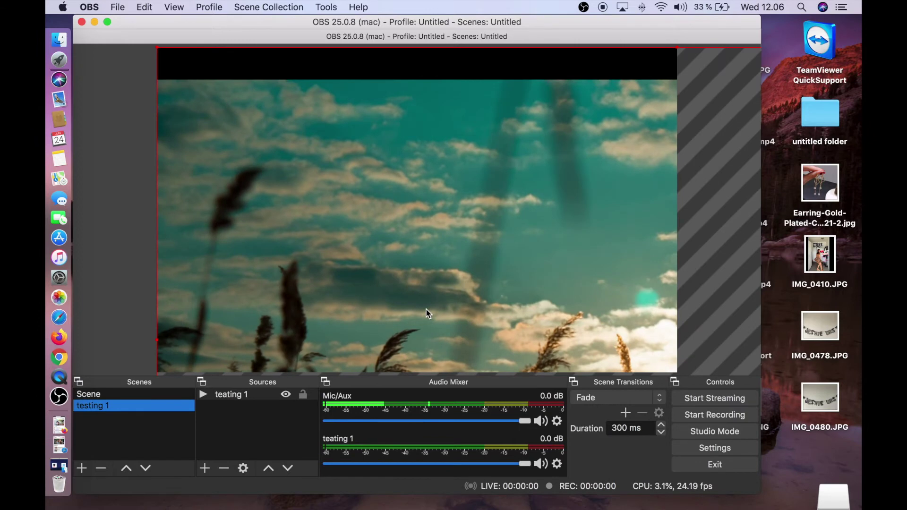
Move the video up in the preview, make OBS full screen, and mute Mic/Aux.
{"action": "left_click_drag", "start_coordinate": [549, 274], "coordinate": [562, 191]}
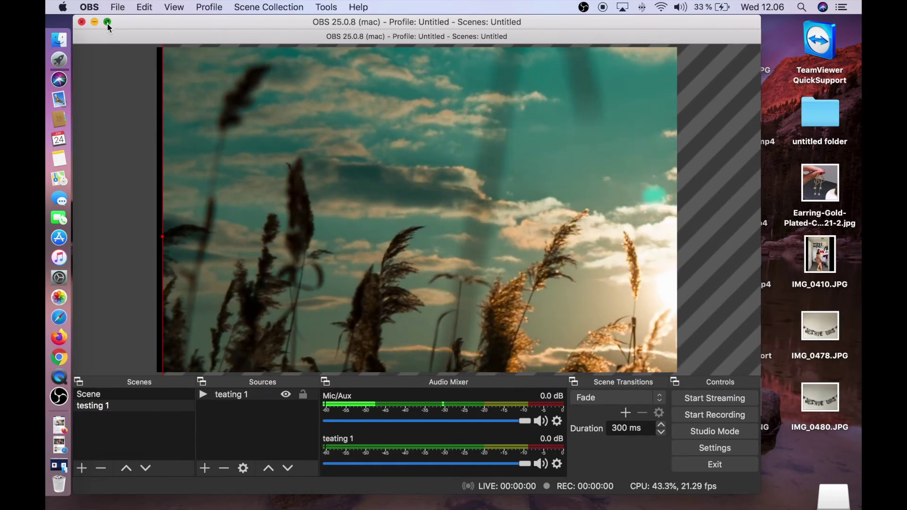
{"action": "left_click", "coordinate": [108, 22]}
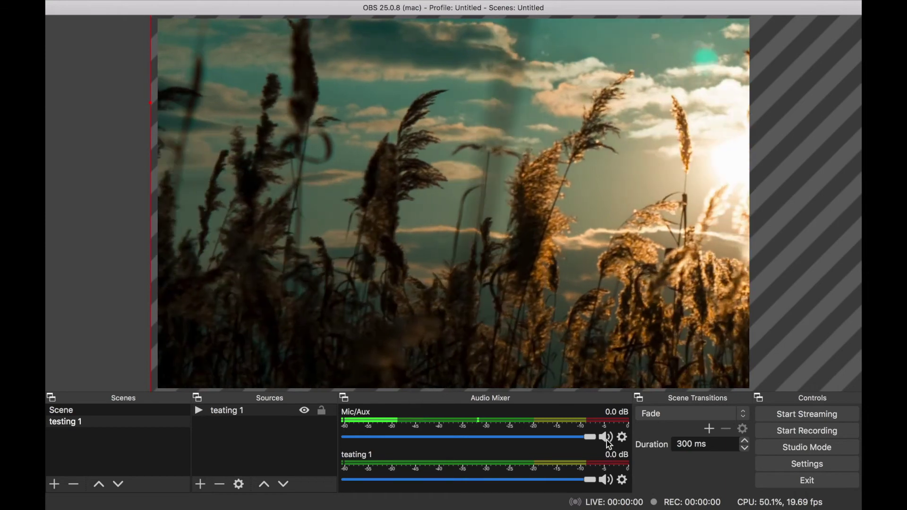
{"action": "left_click", "coordinate": [605, 438]}
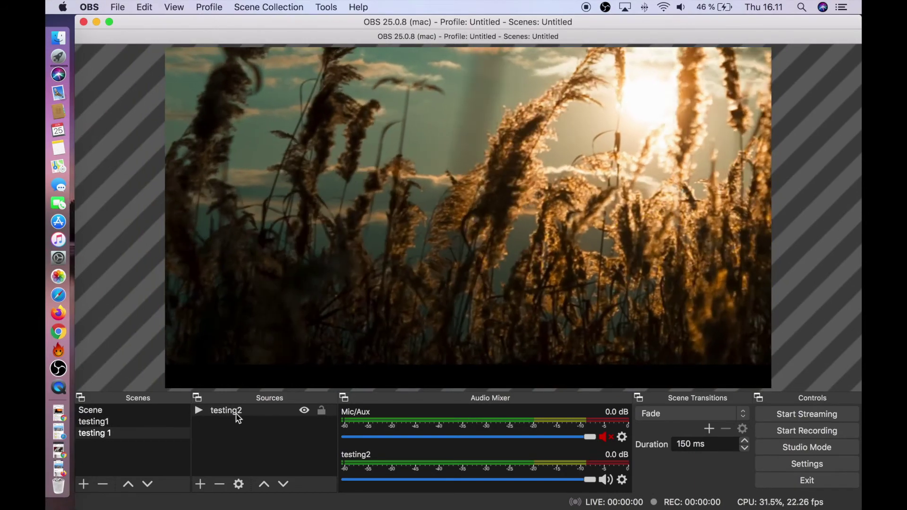
Add a media source 'music test 2' playing Believer.mp3.
{"action": "left_click", "coordinate": [201, 484]}
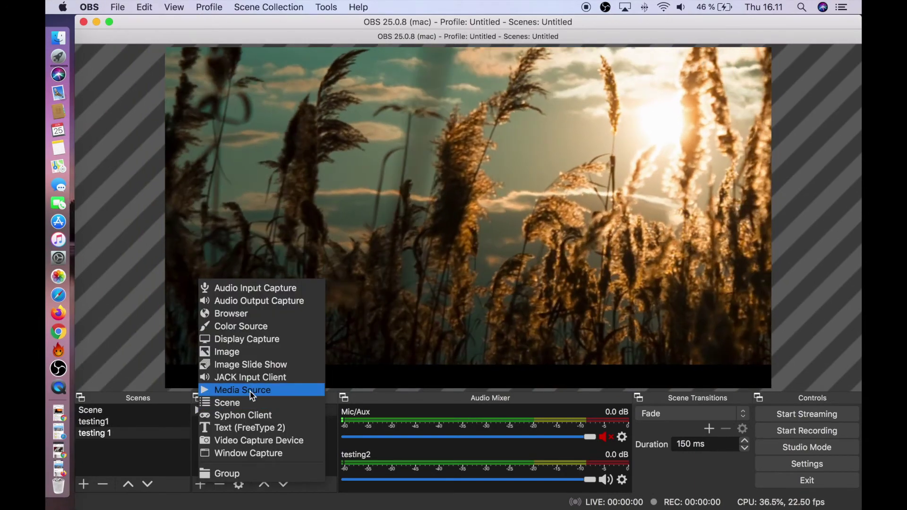
{"action": "left_click", "coordinate": [251, 390]}
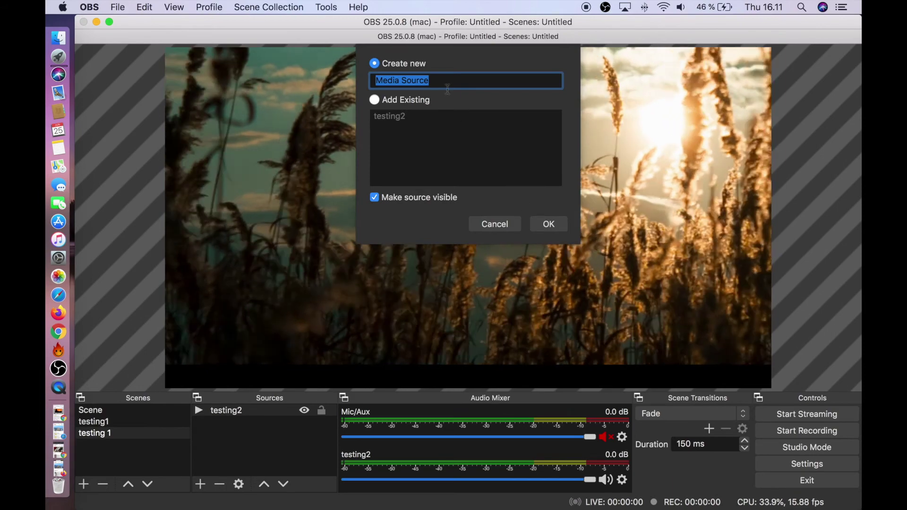
{"action": "type", "text": "music"}
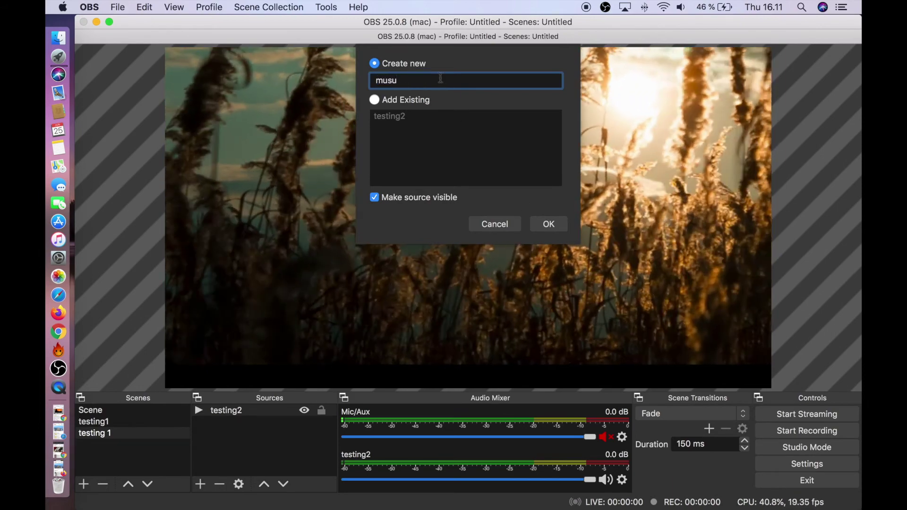
{"action": "type", "text": " test 2"}
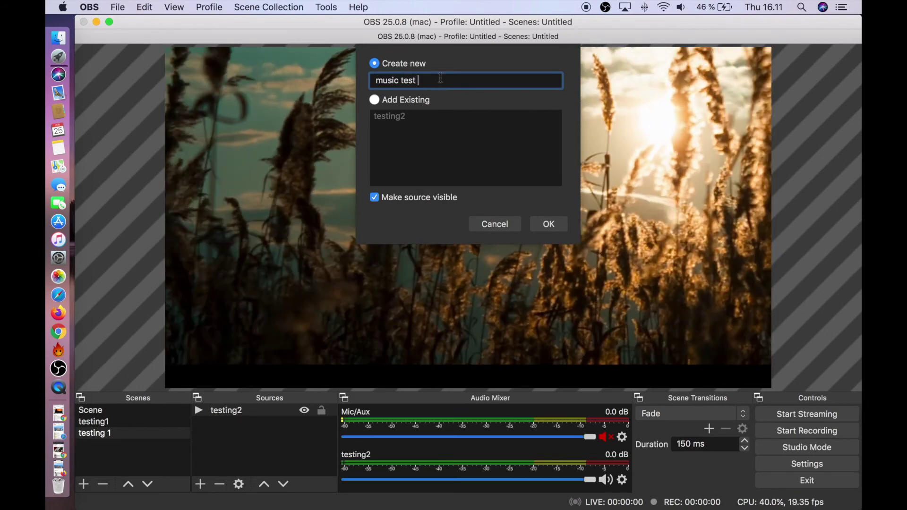
{"action": "left_click", "coordinate": [549, 224]}
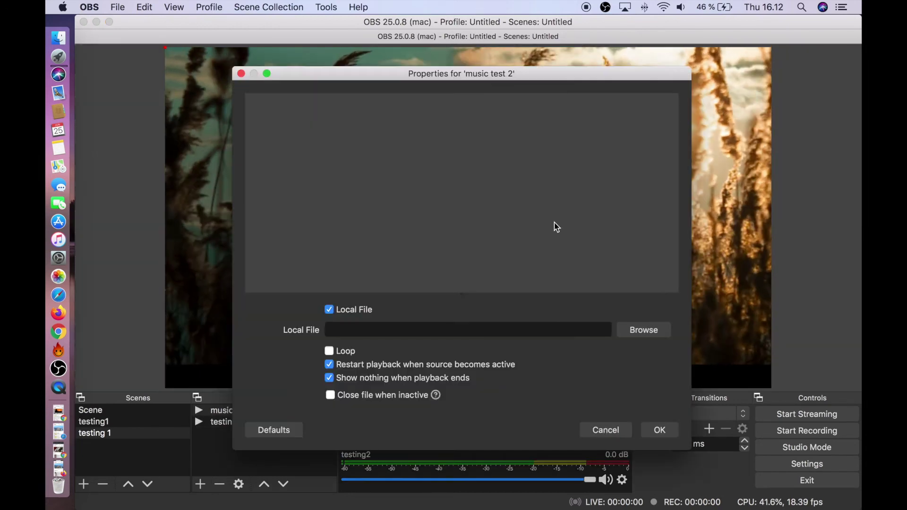
{"action": "left_click", "coordinate": [643, 335]}
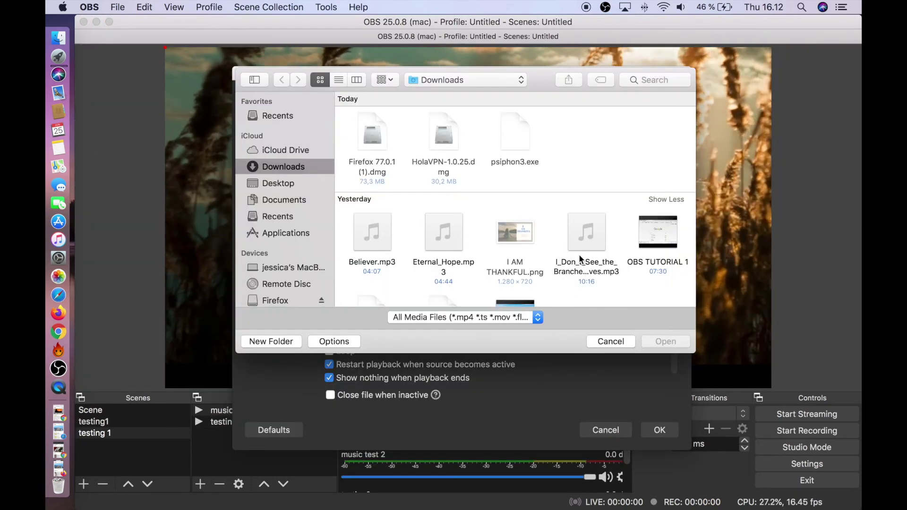
{"action": "scroll", "coordinate": [576, 253], "scroll_direction": "down", "scroll_amount": 1}
{"action": "left_click", "coordinate": [385, 218]}
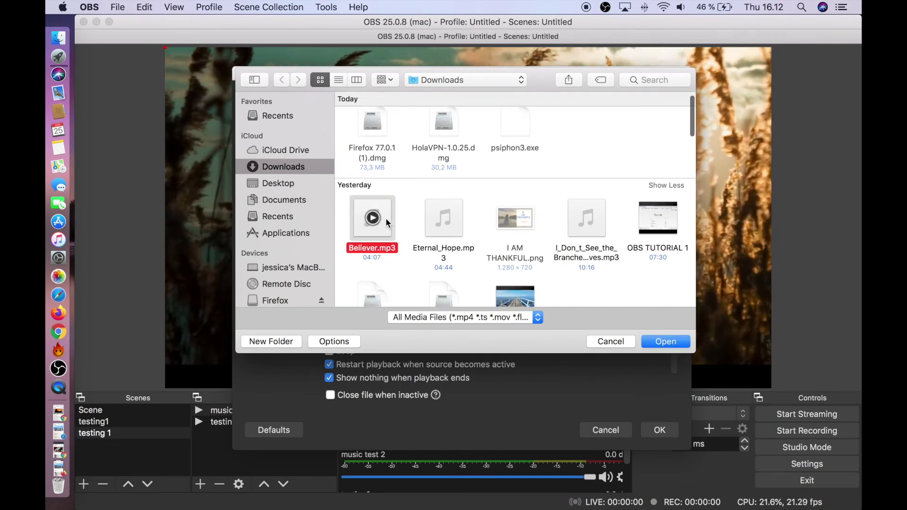
{"action": "left_click", "coordinate": [679, 342]}
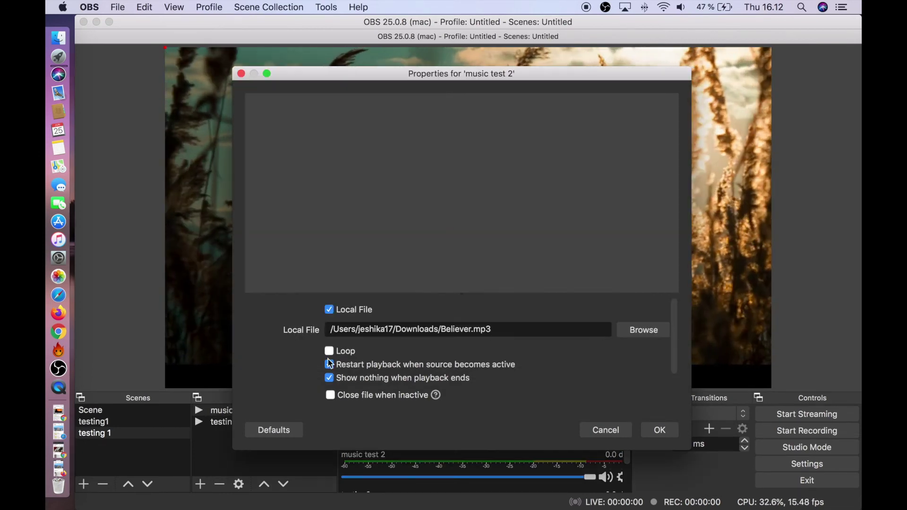
{"action": "left_click", "coordinate": [659, 431]}
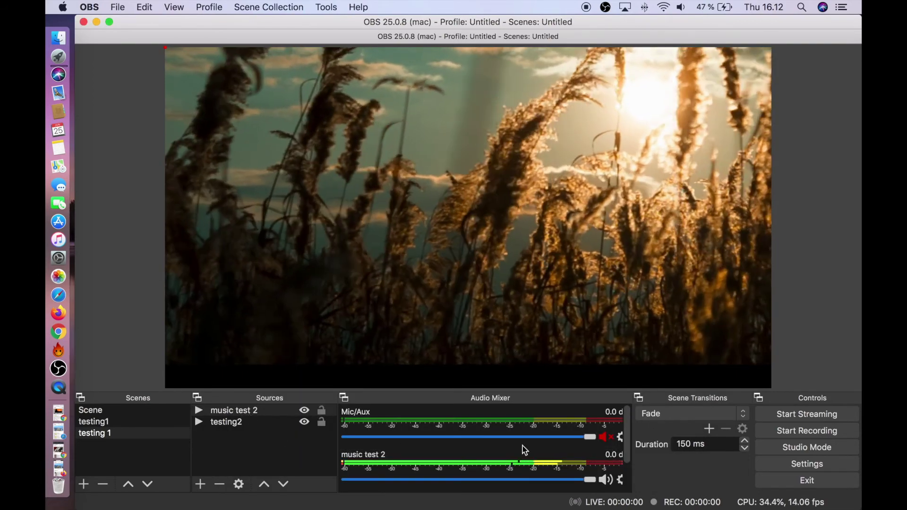
Mute the testing2 audio in the Audio Mixer.
{"action": "left_click_drag", "start_coordinate": [627, 446], "coordinate": [627, 469]}
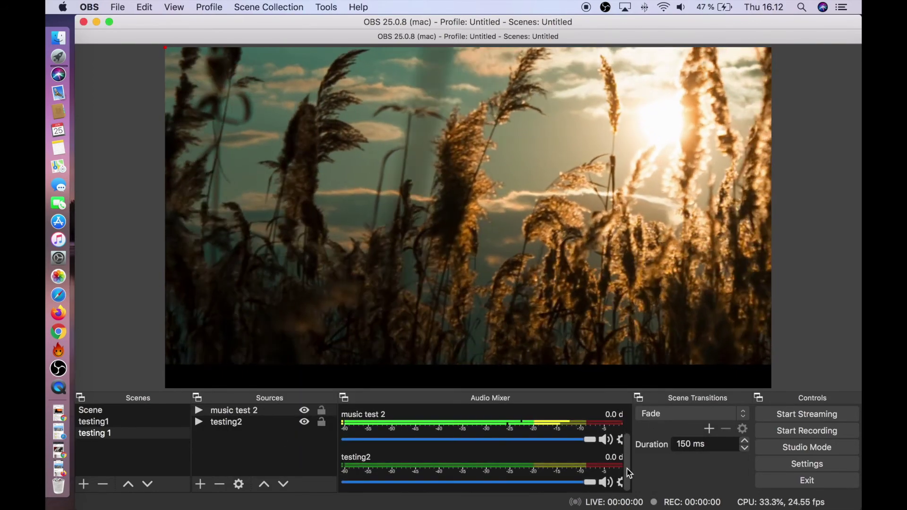
{"action": "left_click", "coordinate": [607, 484]}
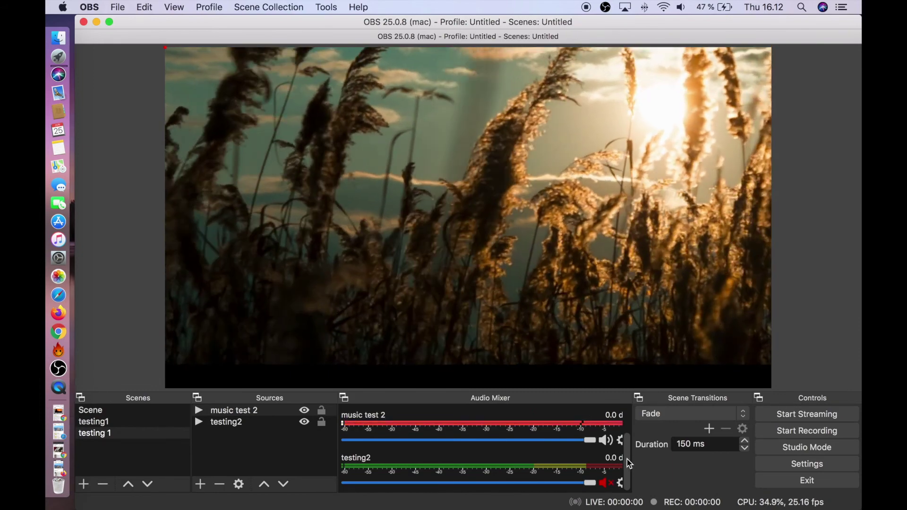
{"action": "left_click_drag", "start_coordinate": [627, 459], "coordinate": [628, 440]}
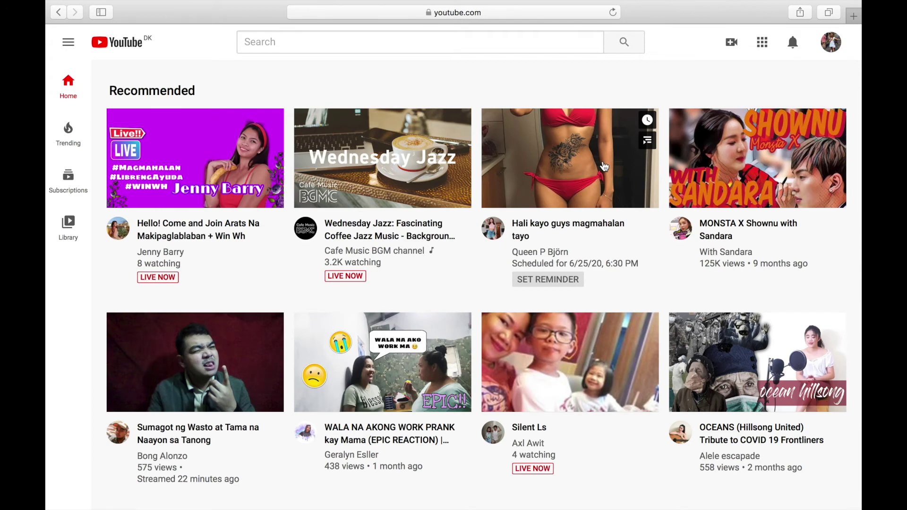
Choose Go live from YouTube's Create camera menu.
{"action": "left_click", "coordinate": [731, 42]}
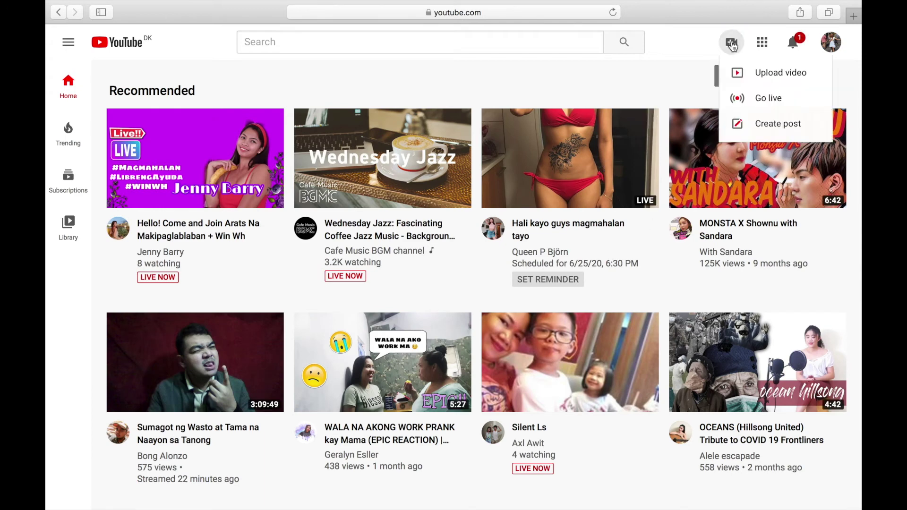
{"action": "left_click", "coordinate": [753, 97]}
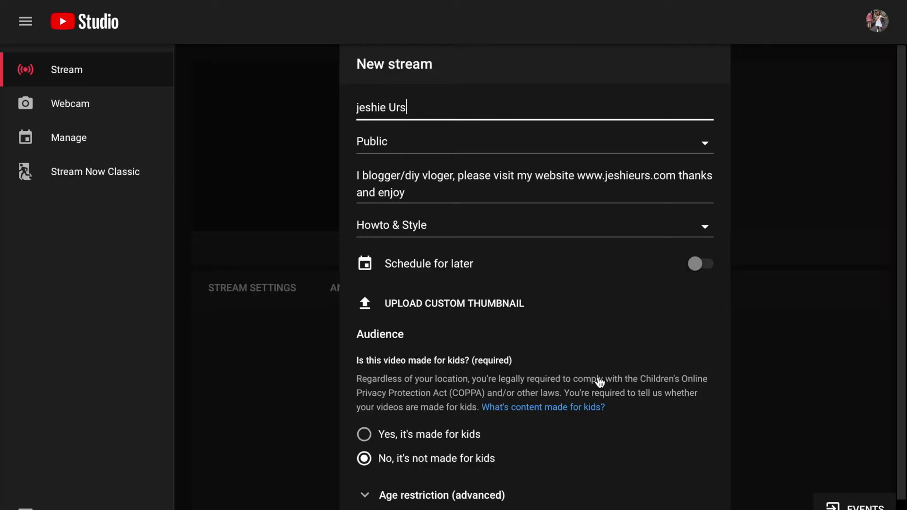
Title the new stream 'mediation', create it, and copy its stream key.
{"action": "left_click", "coordinate": [472, 224]}
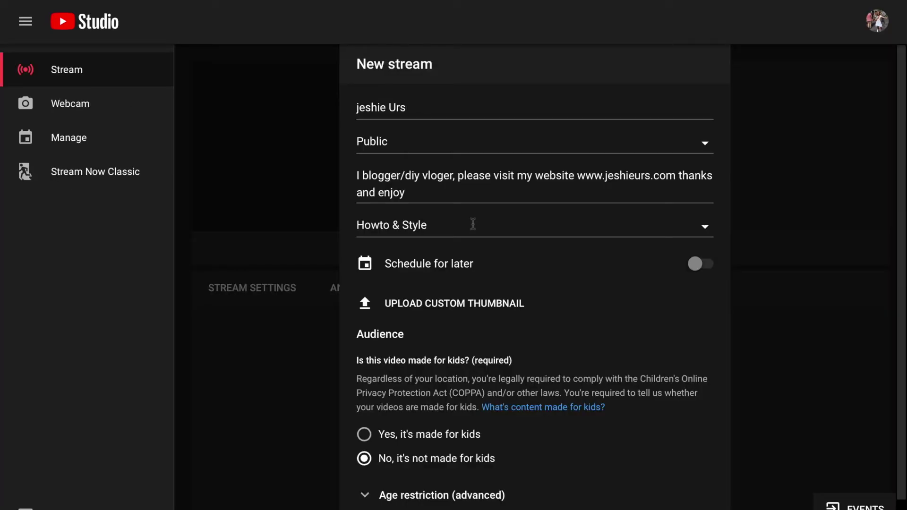
{"action": "left_click", "coordinate": [414, 108]}
{"action": "left_click_drag", "start_coordinate": [415, 107], "coordinate": [339, 114]}
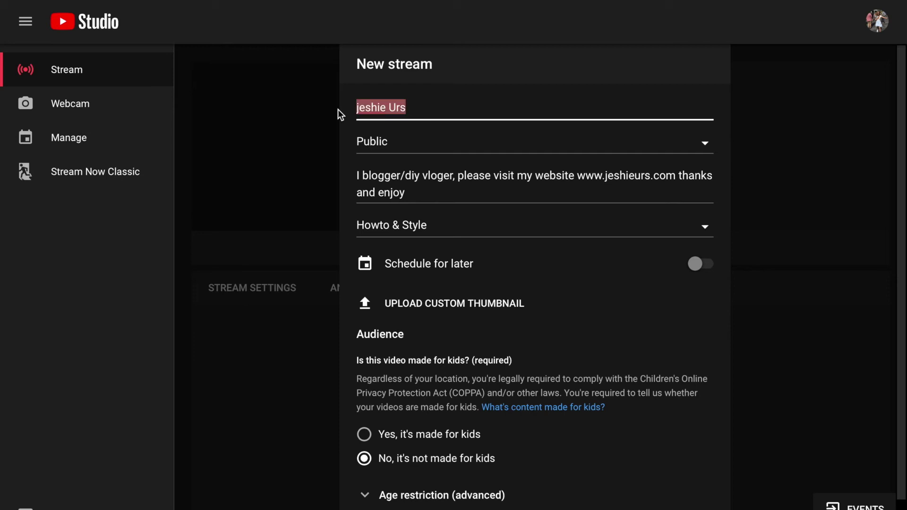
{"action": "type", "text": "mediataion"}
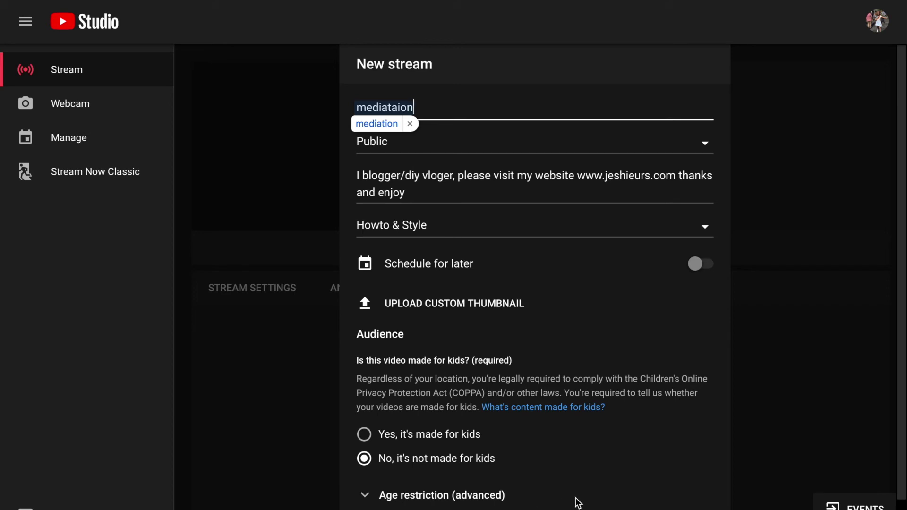
{"action": "left_click", "coordinate": [376, 123]}
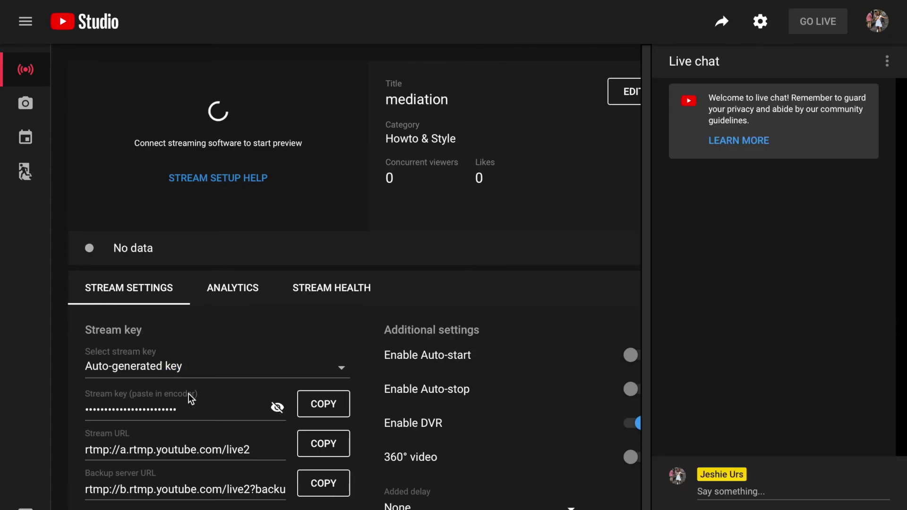
{"action": "left_click", "coordinate": [323, 405]}
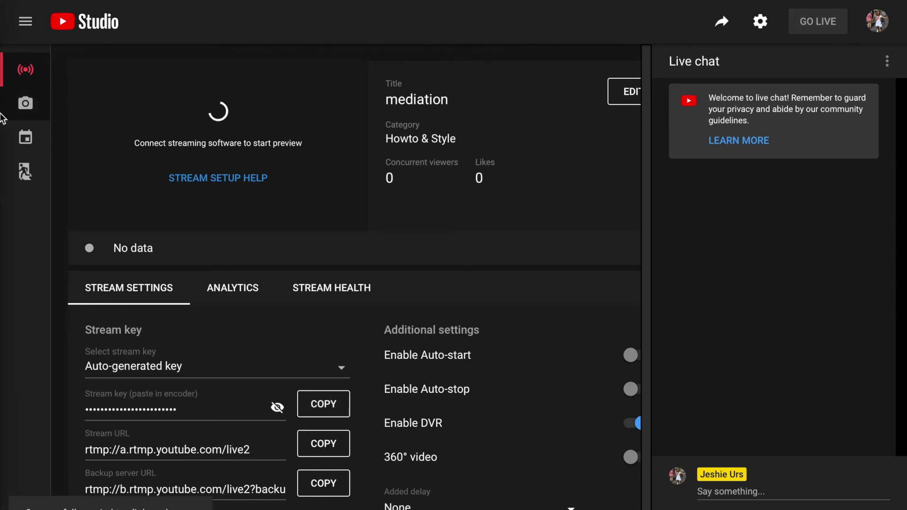
{"action": "mouse_move", "coordinate": [1, 118]}
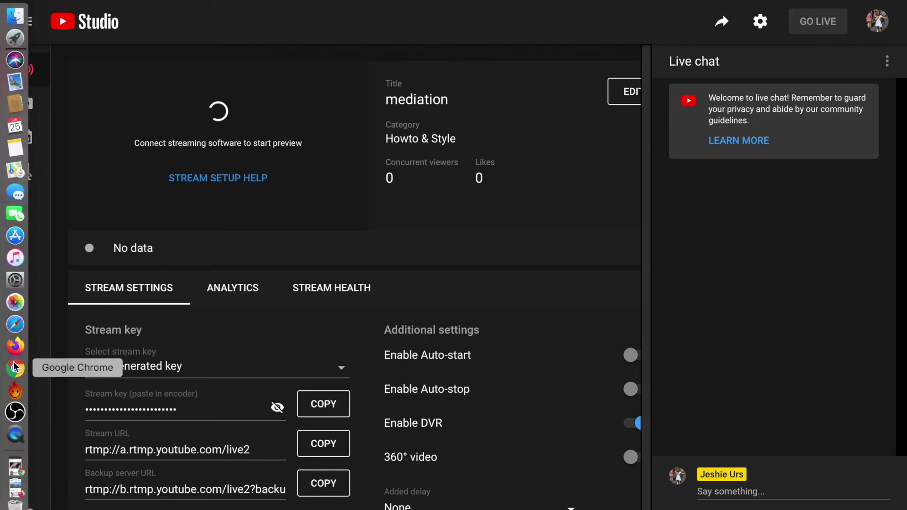
Replace the old key in OBS's Stream settings with the newly copied YouTube stream key and save.
{"action": "left_click", "coordinate": [15, 413]}
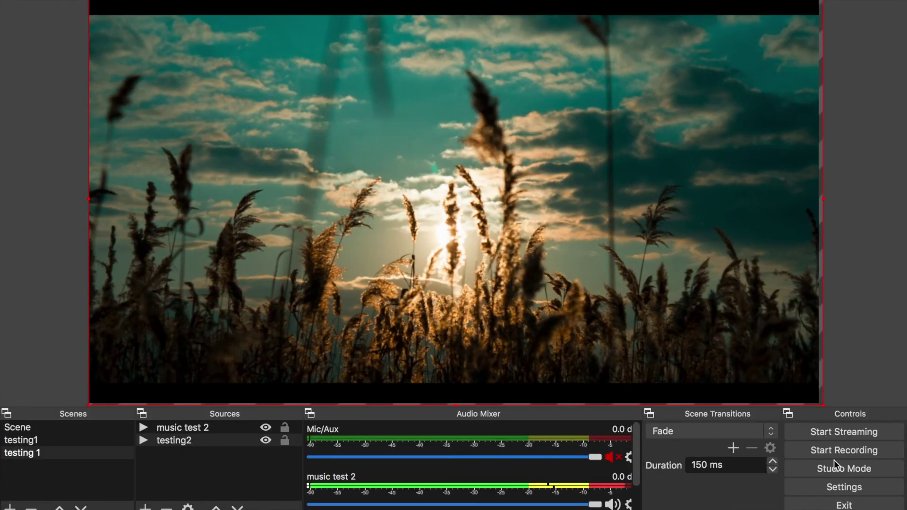
{"action": "left_click", "coordinate": [837, 489]}
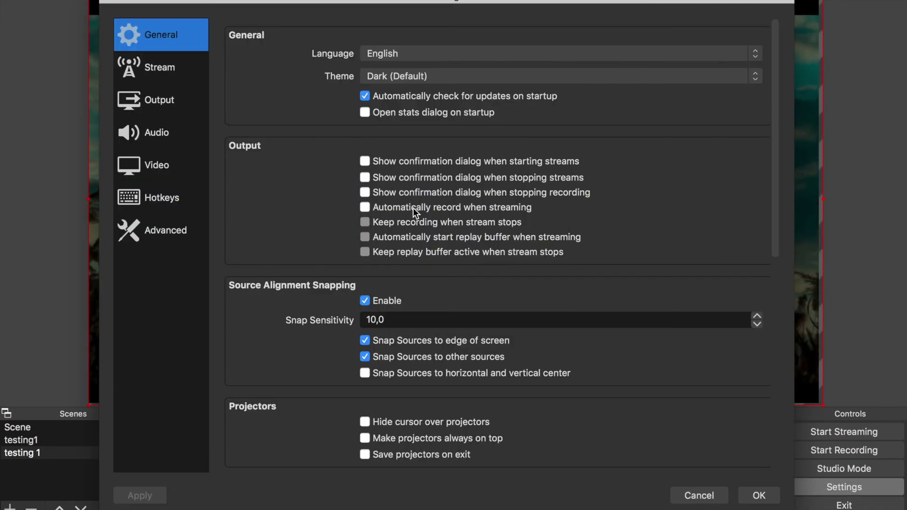
{"action": "left_click", "coordinate": [161, 71]}
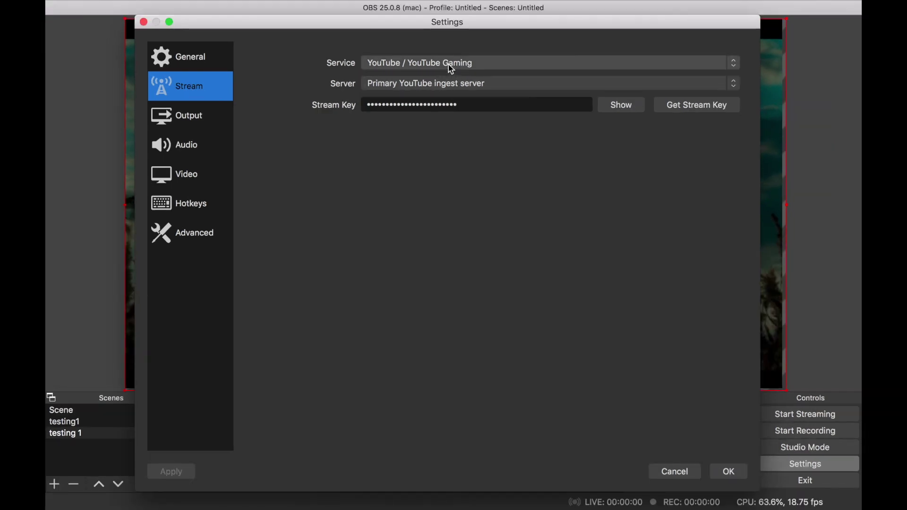
{"action": "left_click", "coordinate": [471, 87]}
{"action": "left_click_drag", "start_coordinate": [470, 103], "coordinate": [336, 109]}
{"action": "key", "text": "BackSpace"}
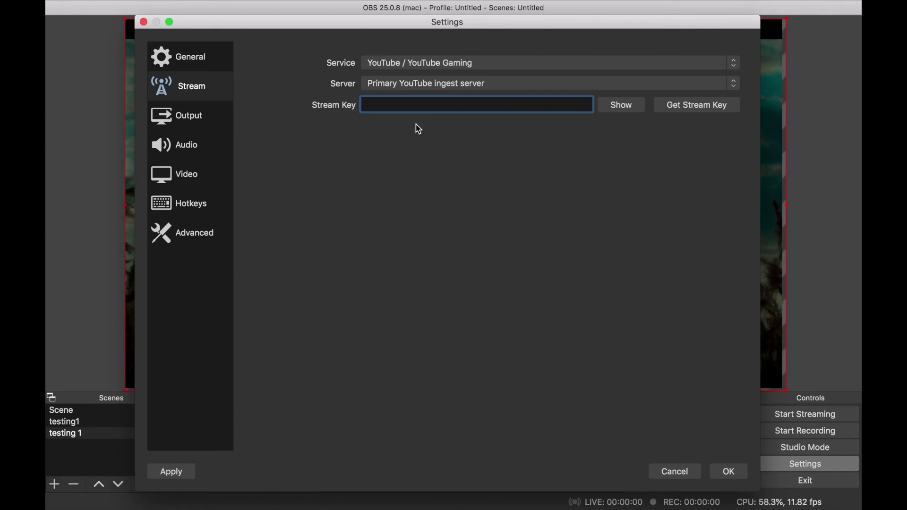
{"action": "right_click", "coordinate": [402, 104]}
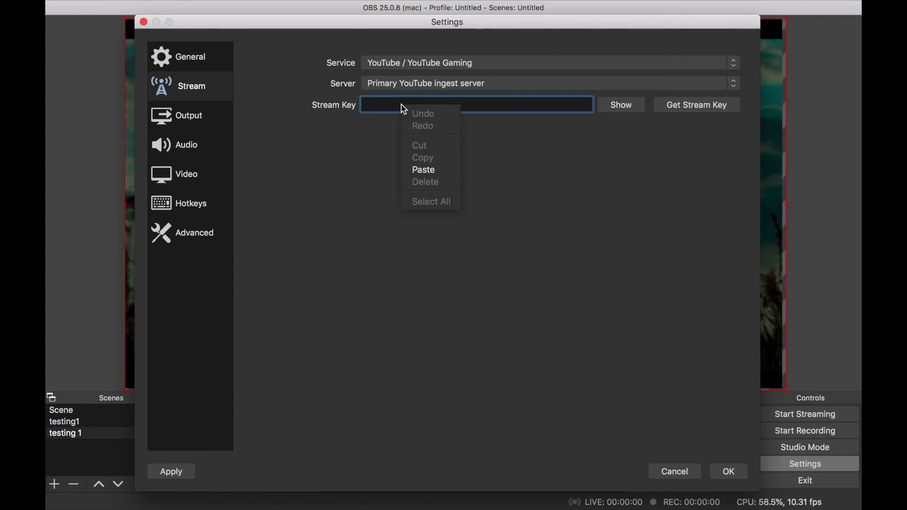
{"action": "left_click", "coordinate": [438, 171]}
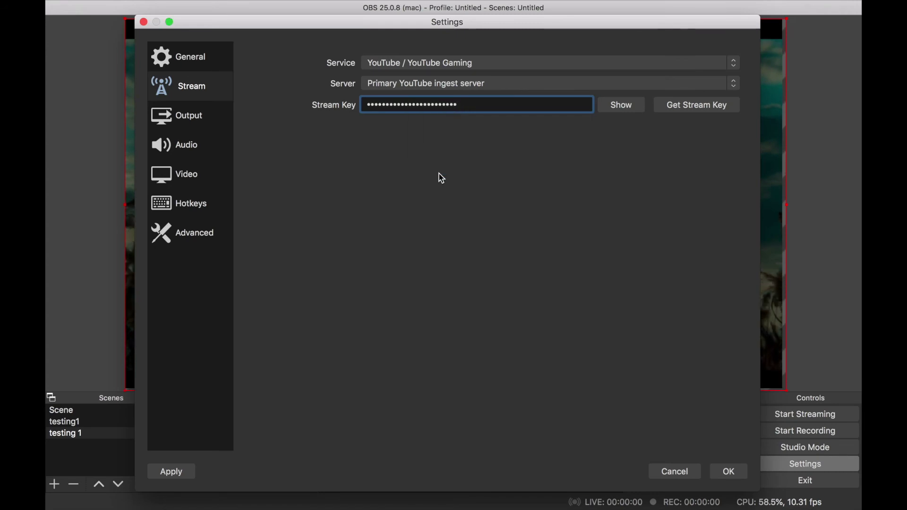
{"action": "left_click", "coordinate": [730, 478]}
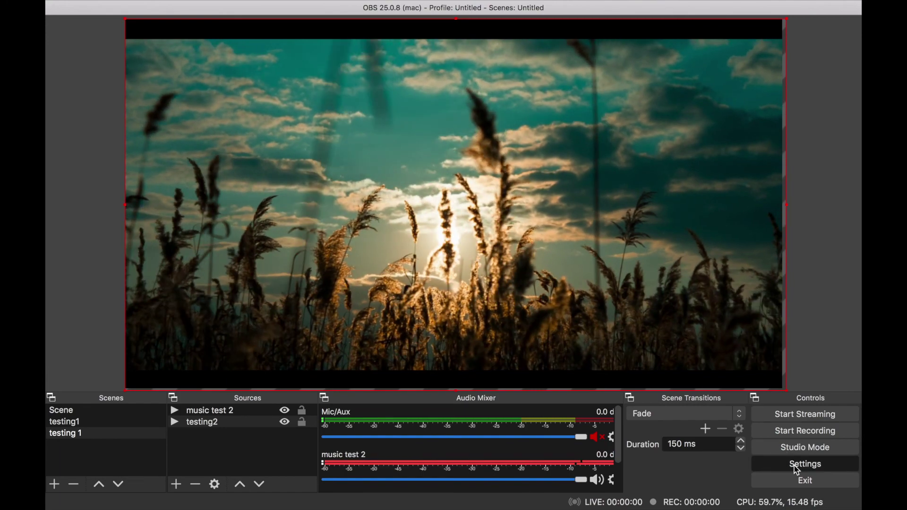
Review the video resolution, frame rate and output bitrate in OBS settings.
{"action": "left_click", "coordinate": [794, 466]}
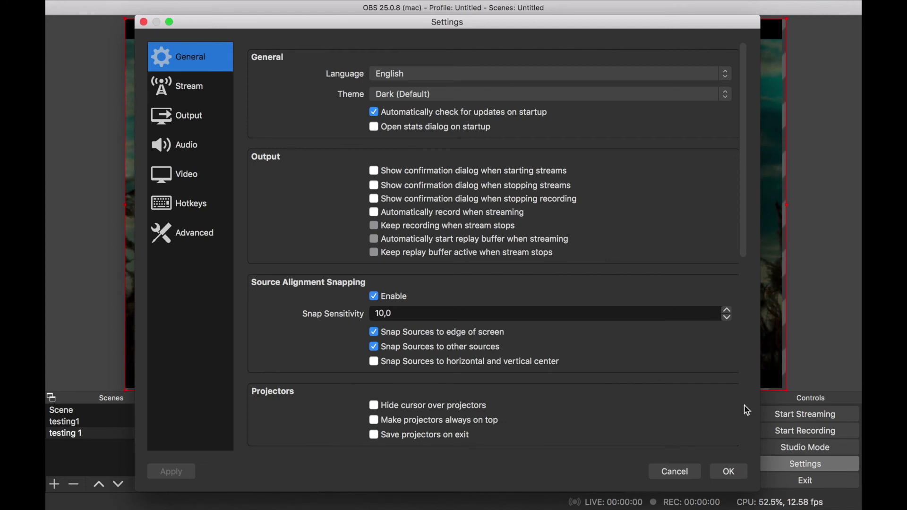
{"action": "left_click", "coordinate": [183, 177]}
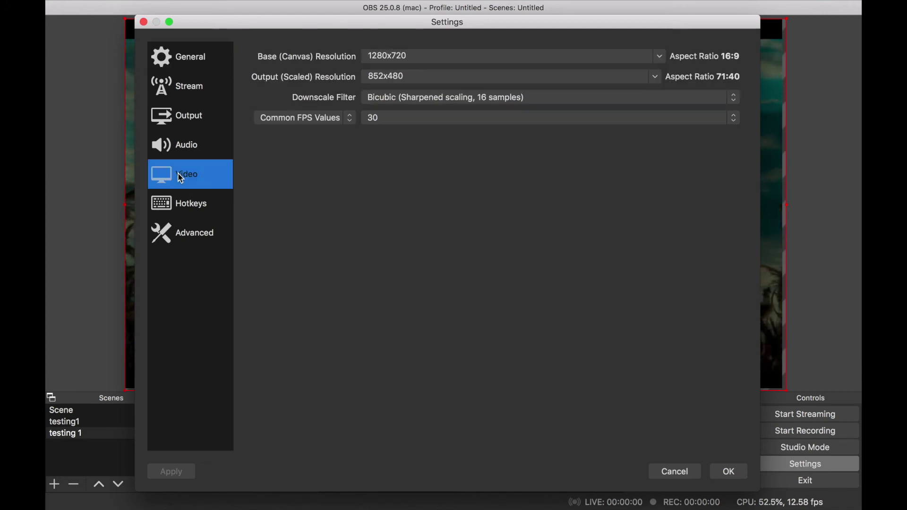
{"action": "key", "text": "Up"}
{"action": "key", "text": "Up"}
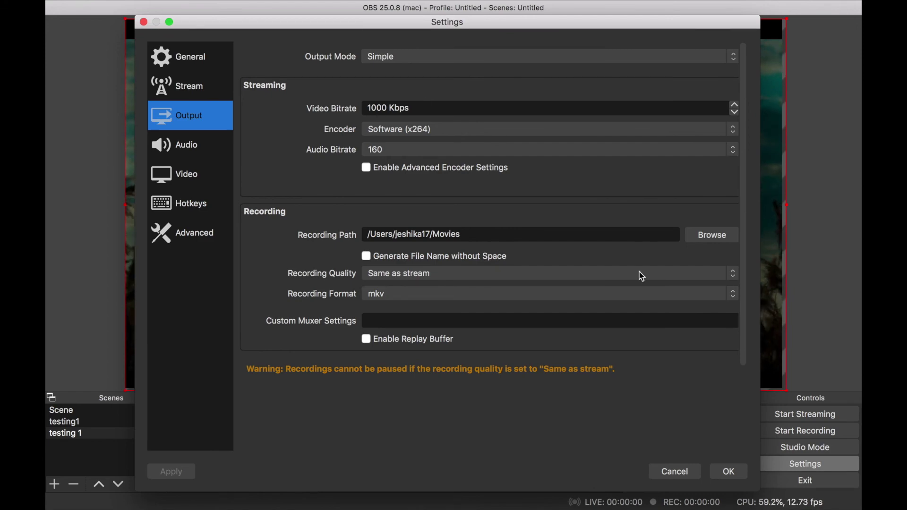
Close the settings and start streaming the scene live to YouTube.
{"action": "left_click", "coordinate": [729, 476]}
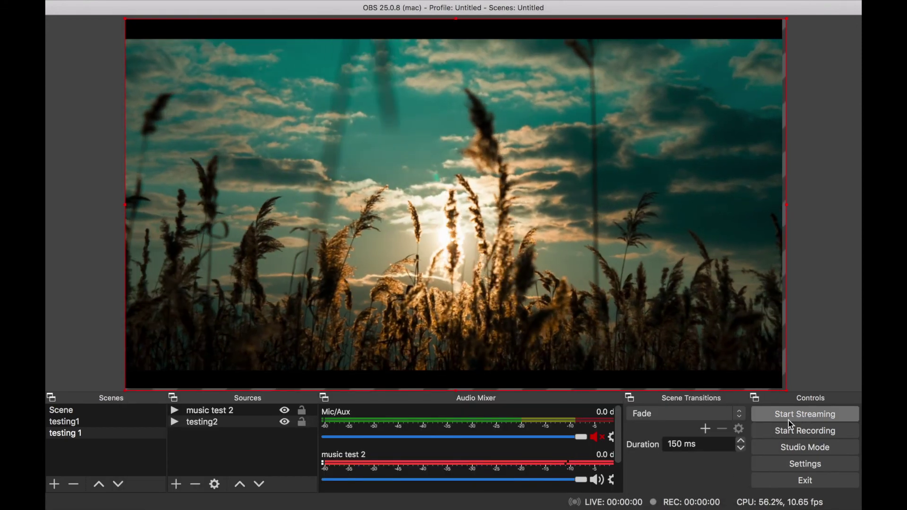
{"action": "left_click", "coordinate": [790, 416]}
{"action": "mouse_move", "coordinate": [46, 331]}
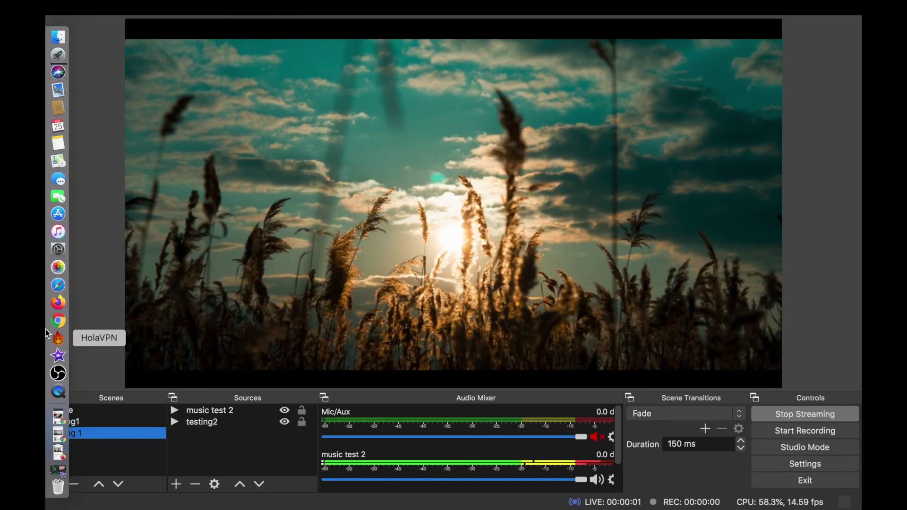
Switch back to YouTube Studio's live control room for 'meditation test'.
{"action": "key", "text": "super+Tab"}
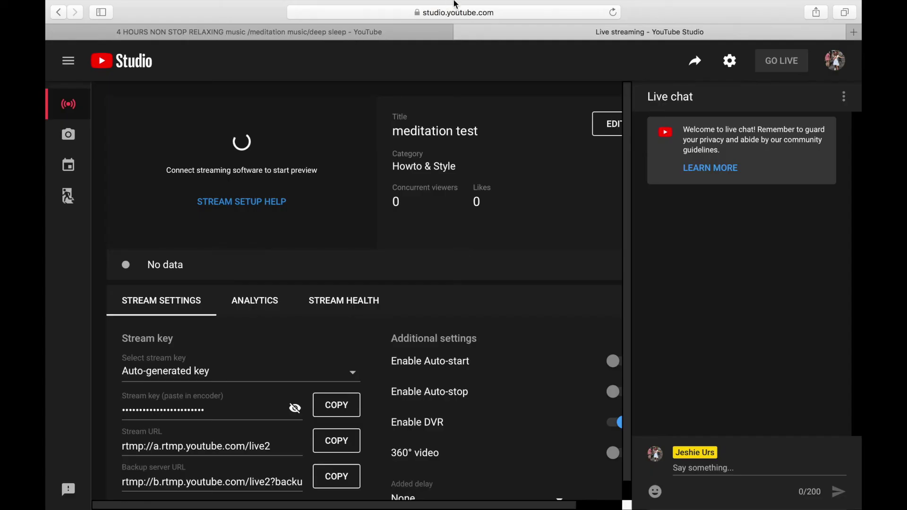